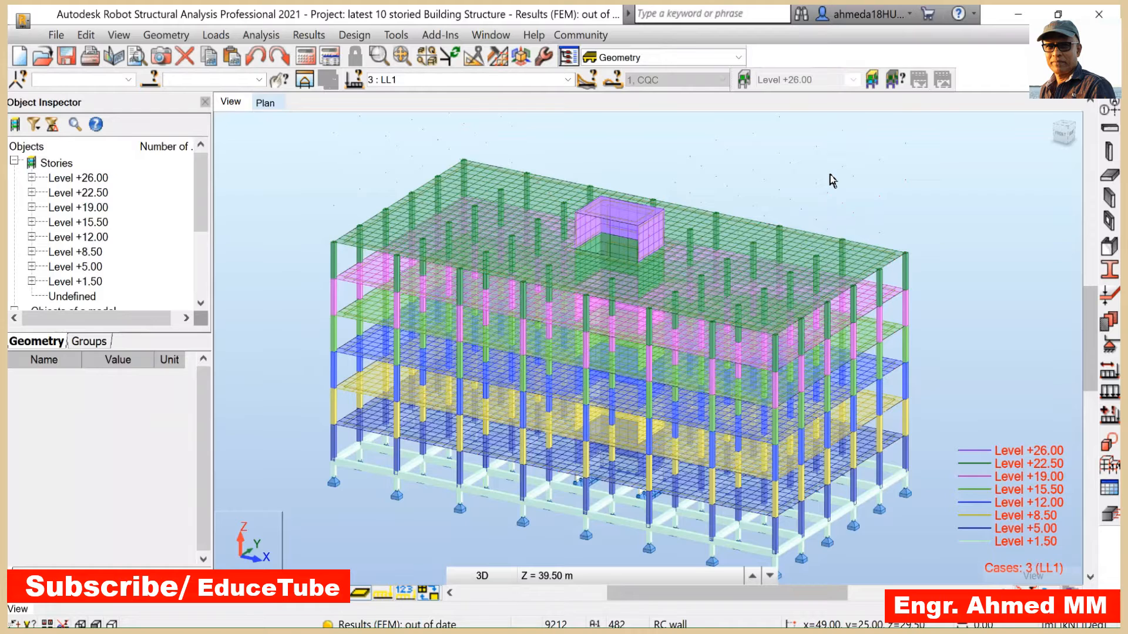
- Open the analysis types settings for the building model and reposition the dialog beside the structure
click(271, 38)
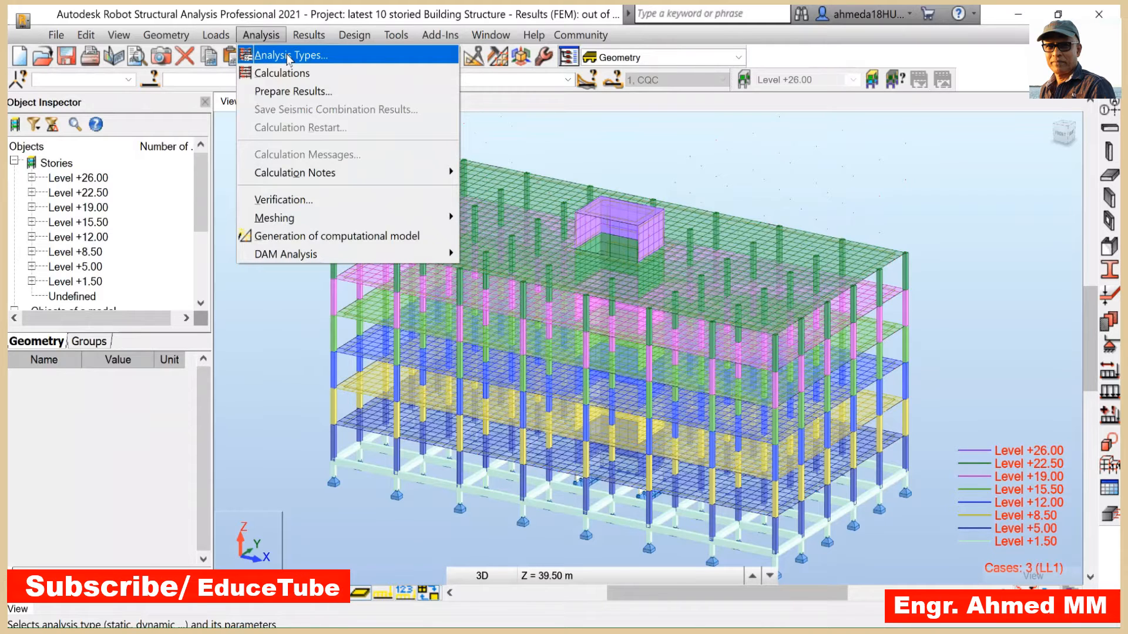
click(288, 55)
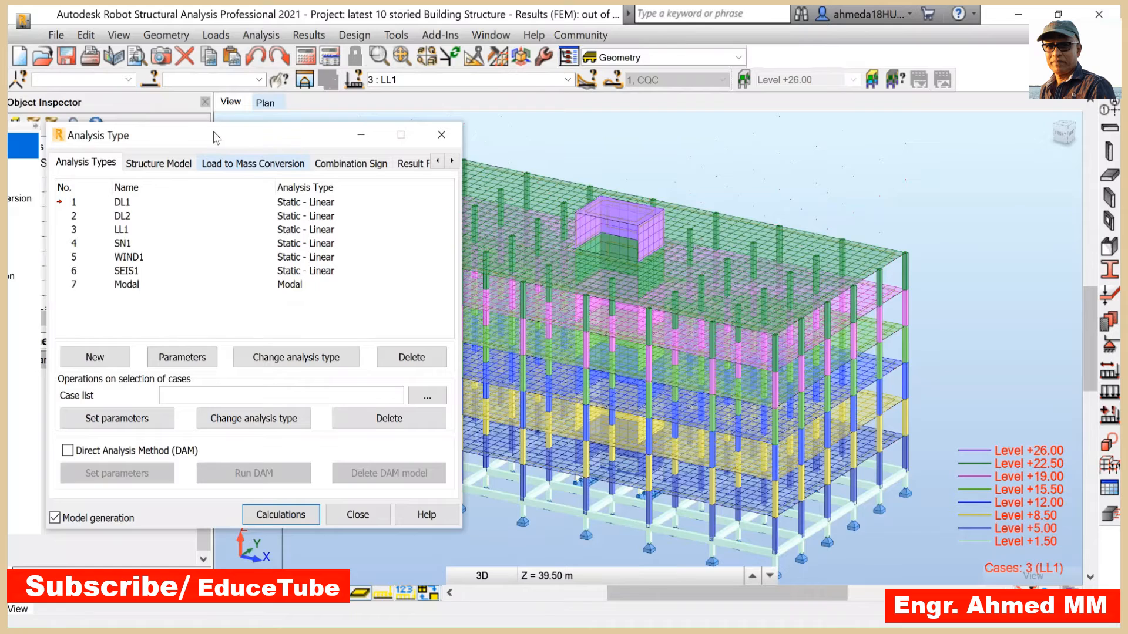
drag(214, 137, 323, 140)
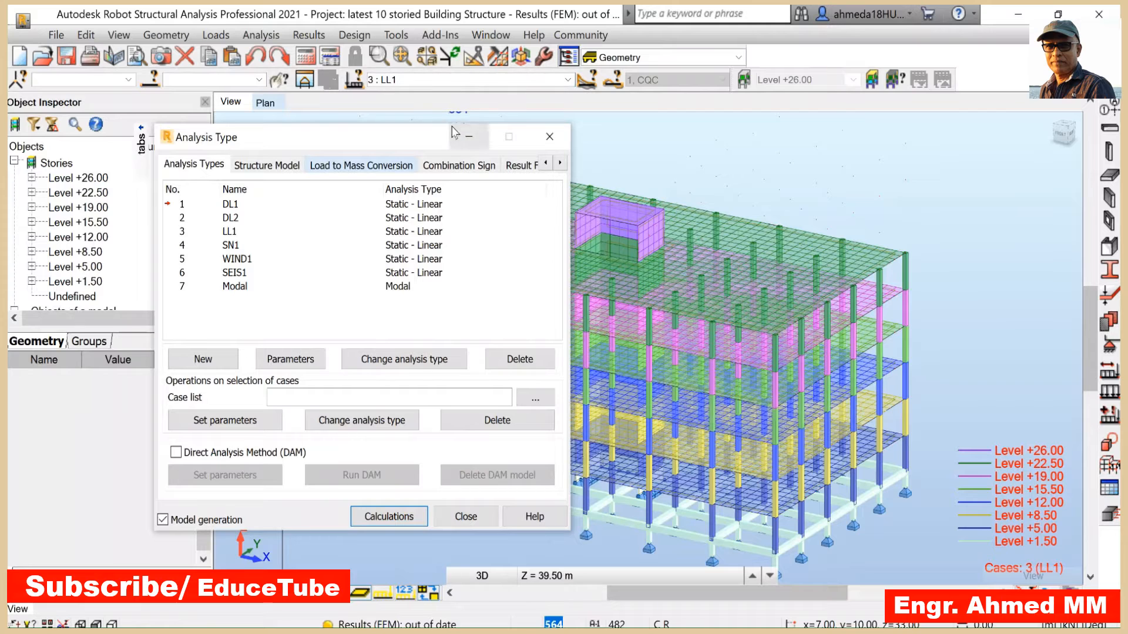
- Inspect the LL1 load symbols and load value descriptions on the building model, then hide the load symbols
drag(407, 137, 331, 138)
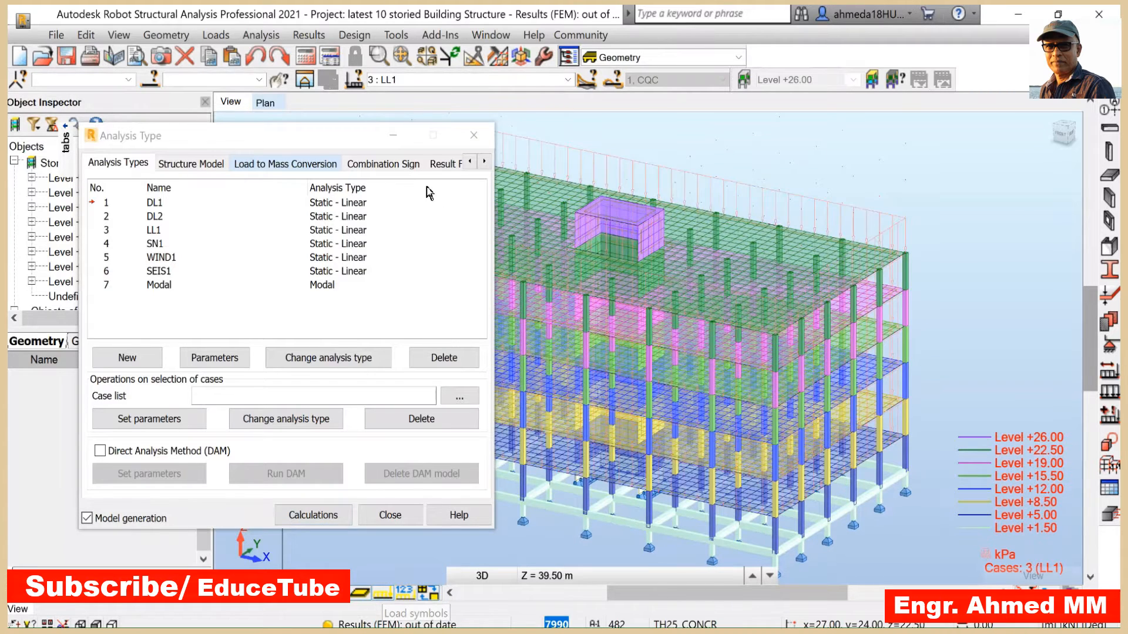
drag(305, 137, 209, 158)
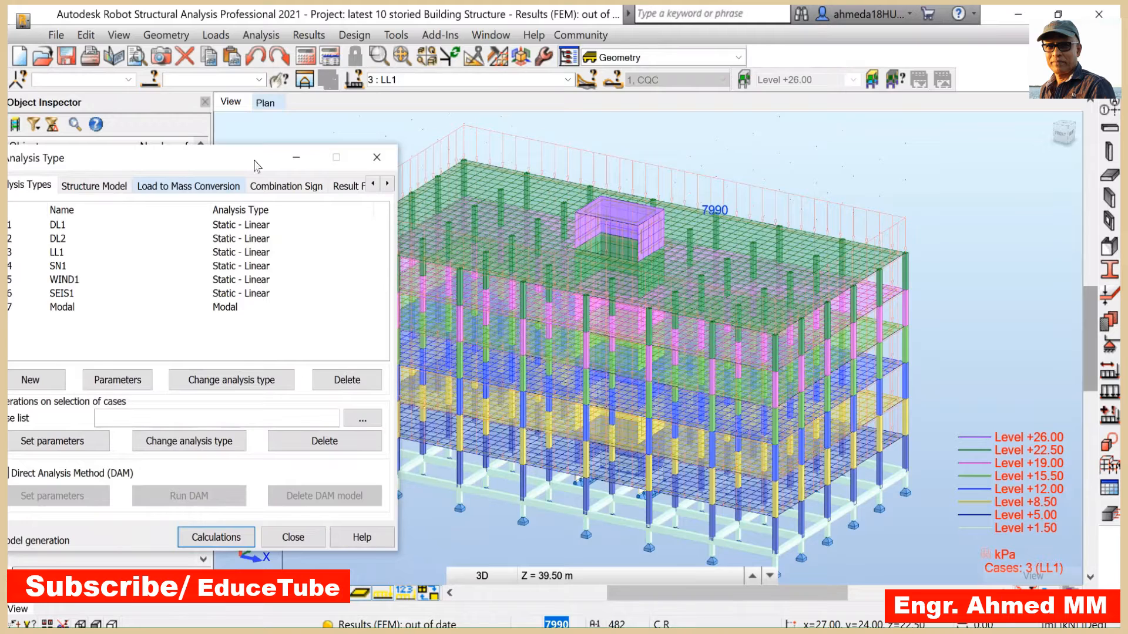
scroll(970, 193, down, 1)
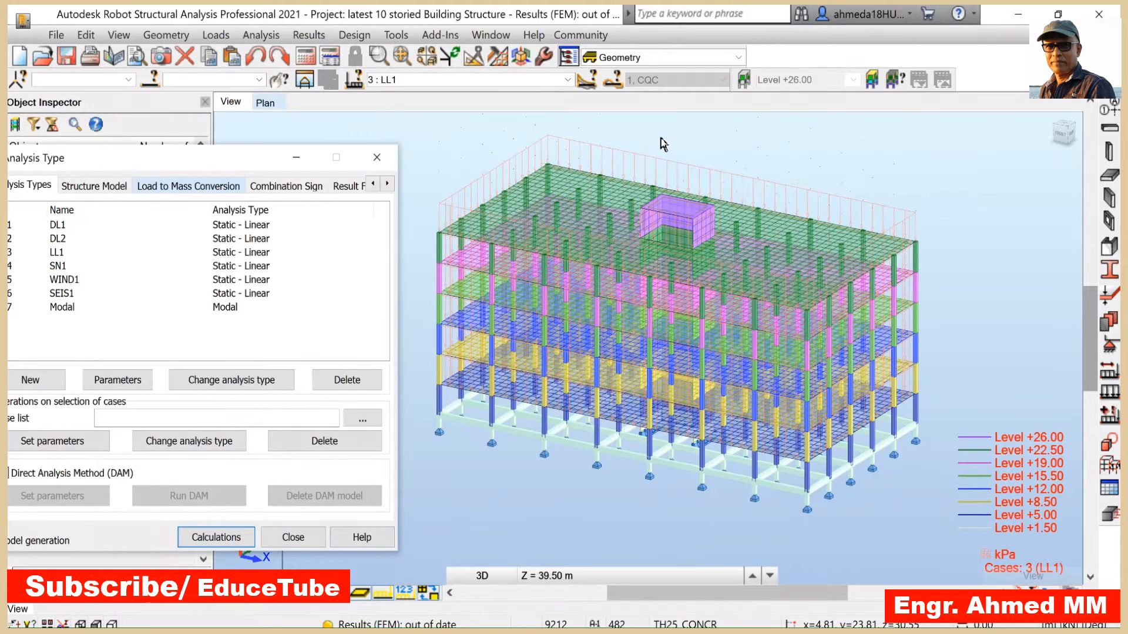
scroll(664, 144, up, 1)
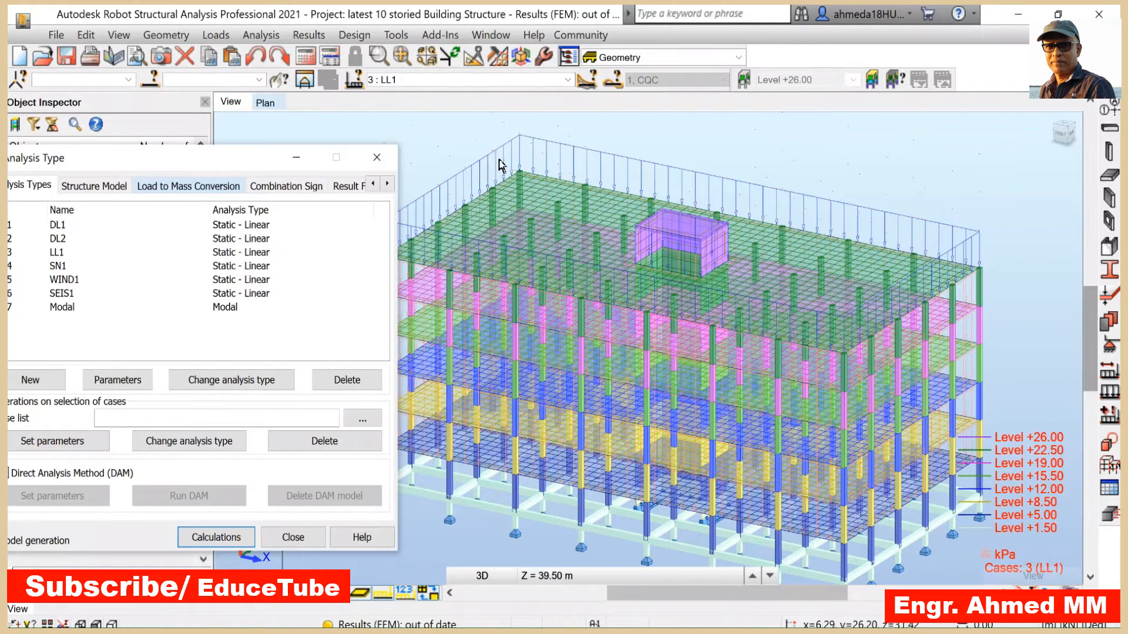
click(408, 593)
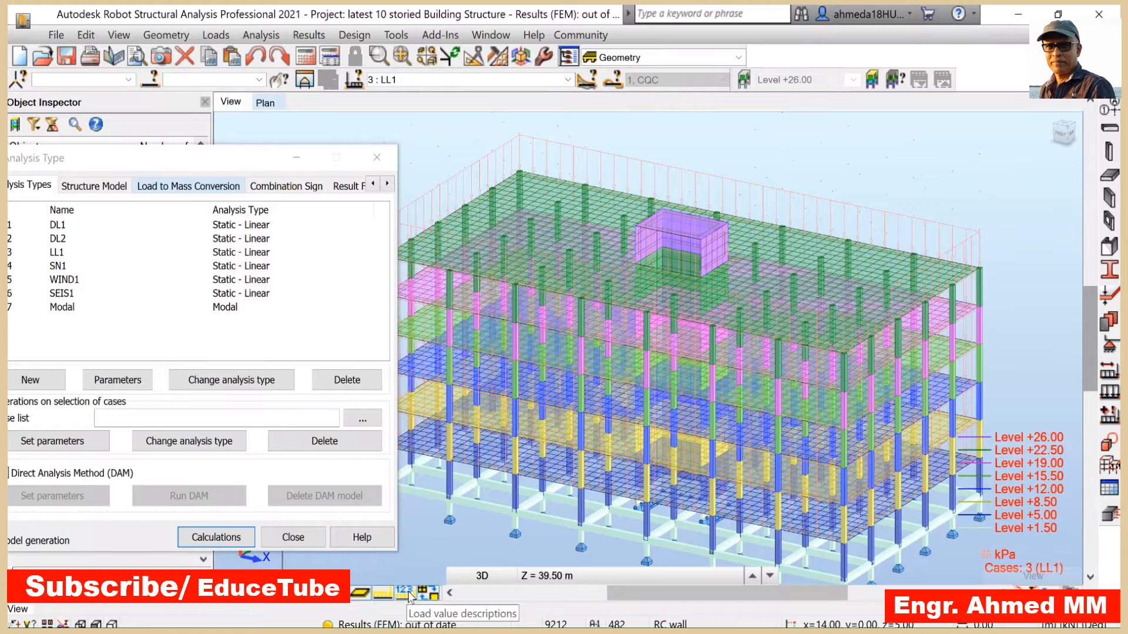
click(408, 594)
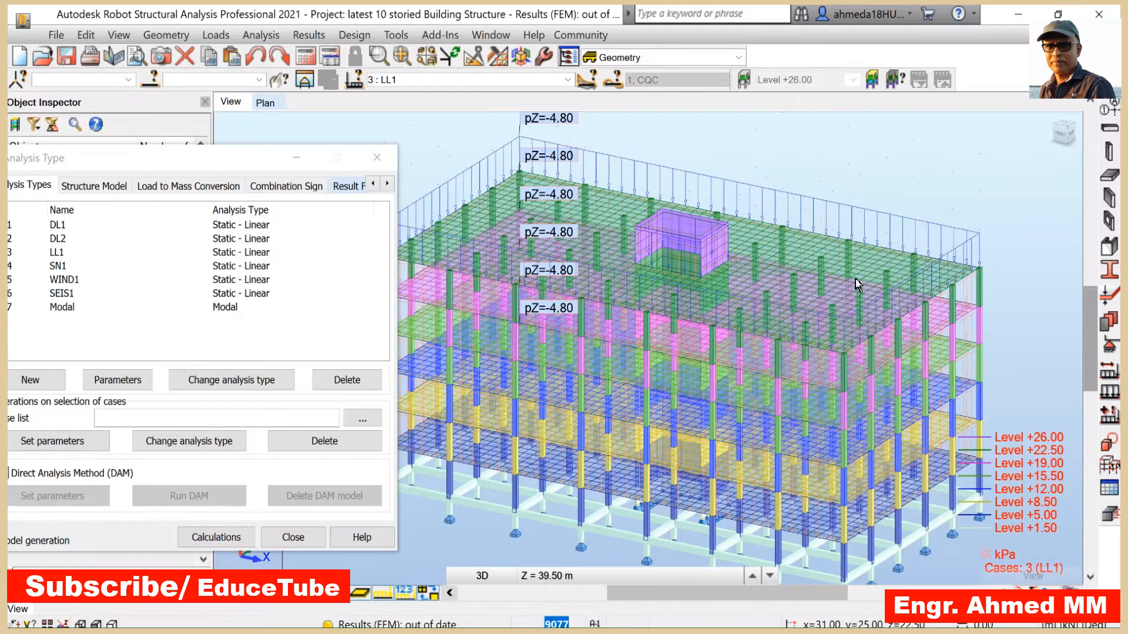
click(382, 595)
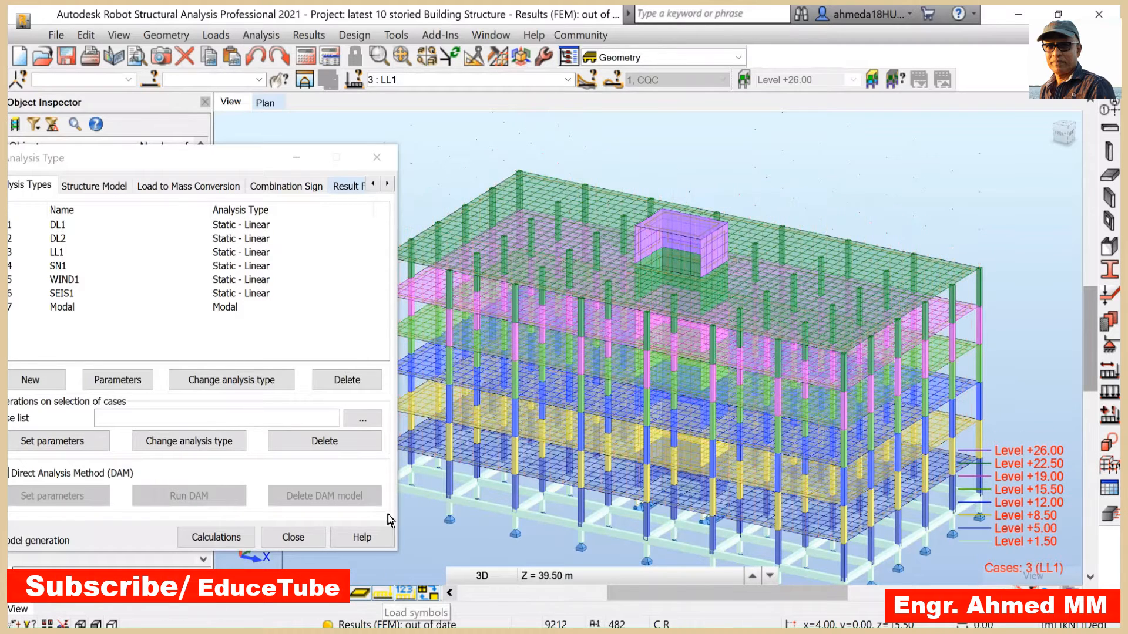
- Delete the existing Modal case, number 7, from the list of analysis cases
drag(222, 164, 332, 143)
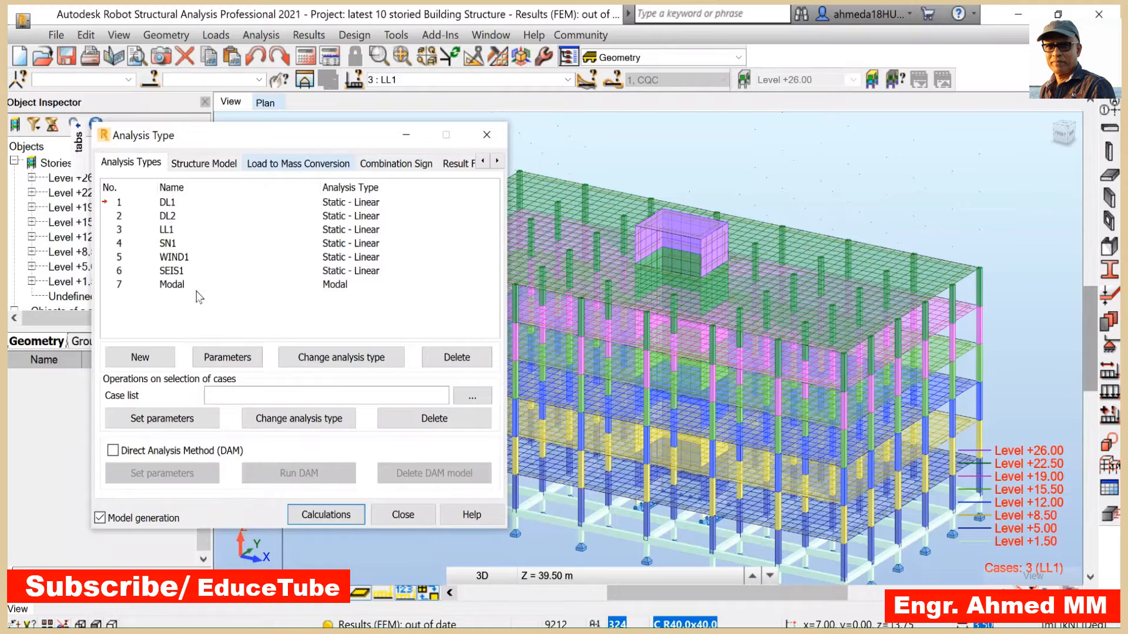
click(118, 286)
click(454, 360)
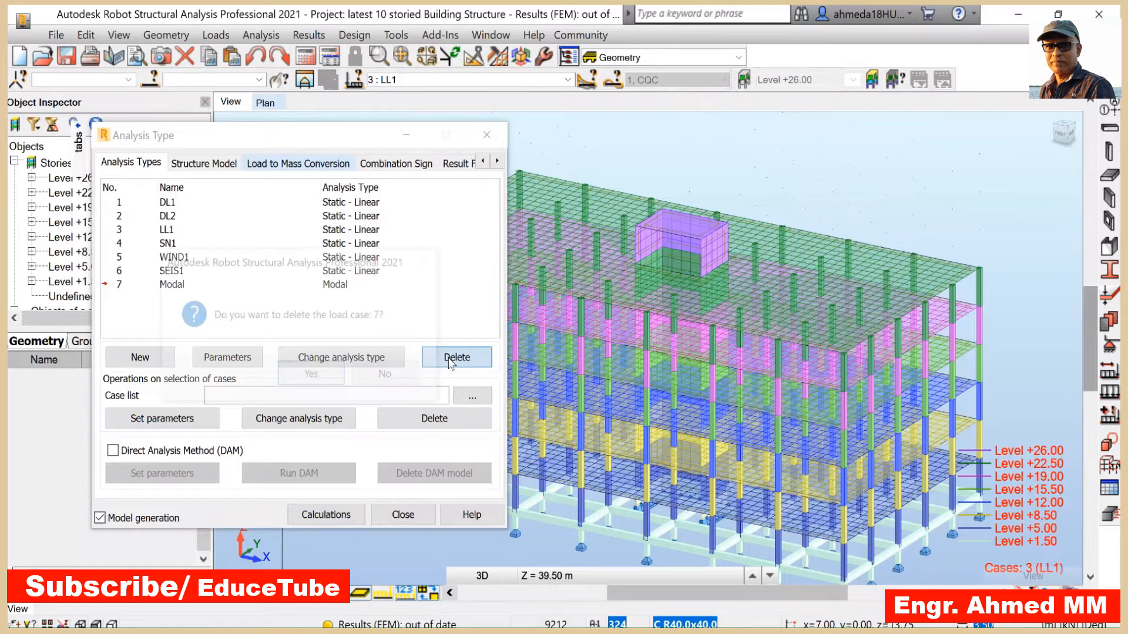
click(309, 376)
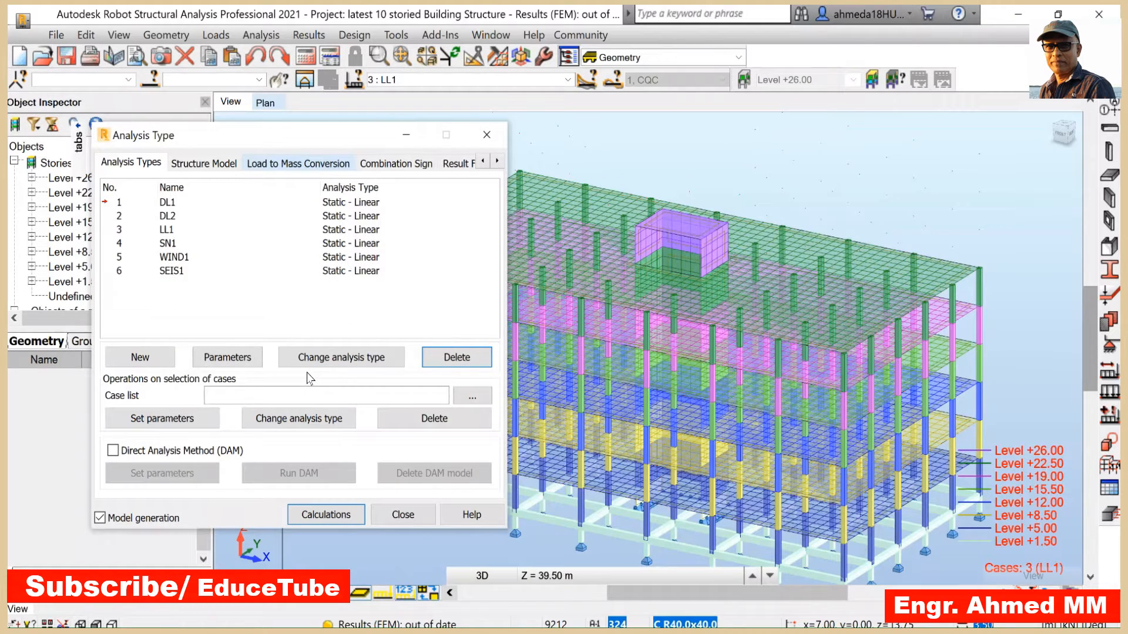
- Create a new analysis case named Modal with the Modal analysis type
click(141, 358)
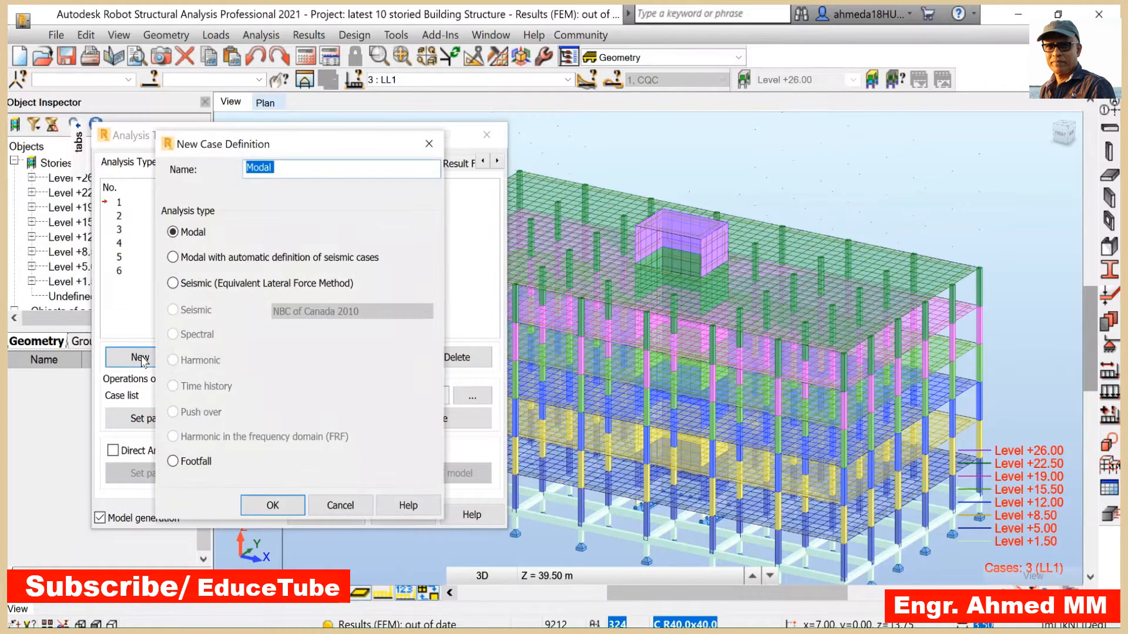
click(274, 506)
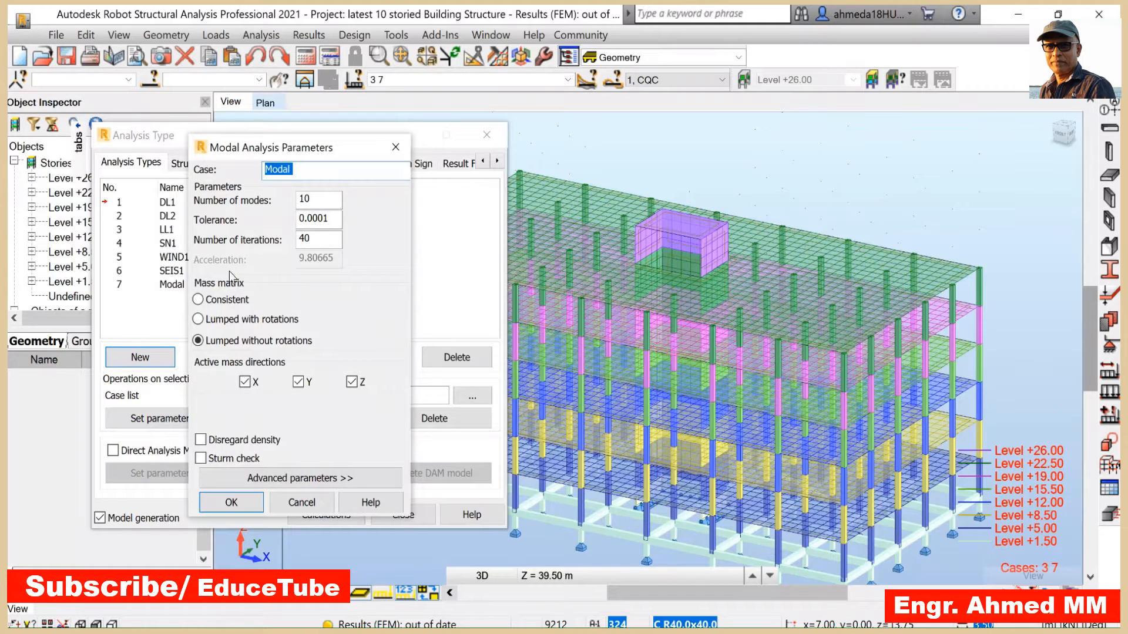
drag(361, 149, 423, 116)
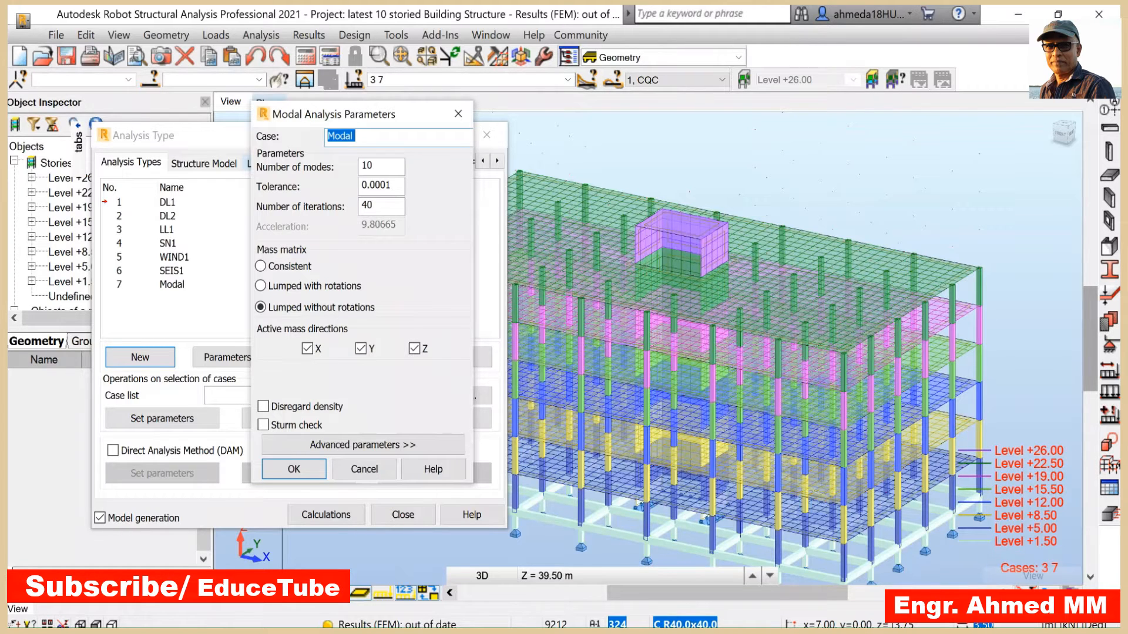
- Switch to the Modal analysis main settings PDF in Edge and read the descriptions of the number of modes and mass matrix options
mouse_move(699, 632)
click(699, 564)
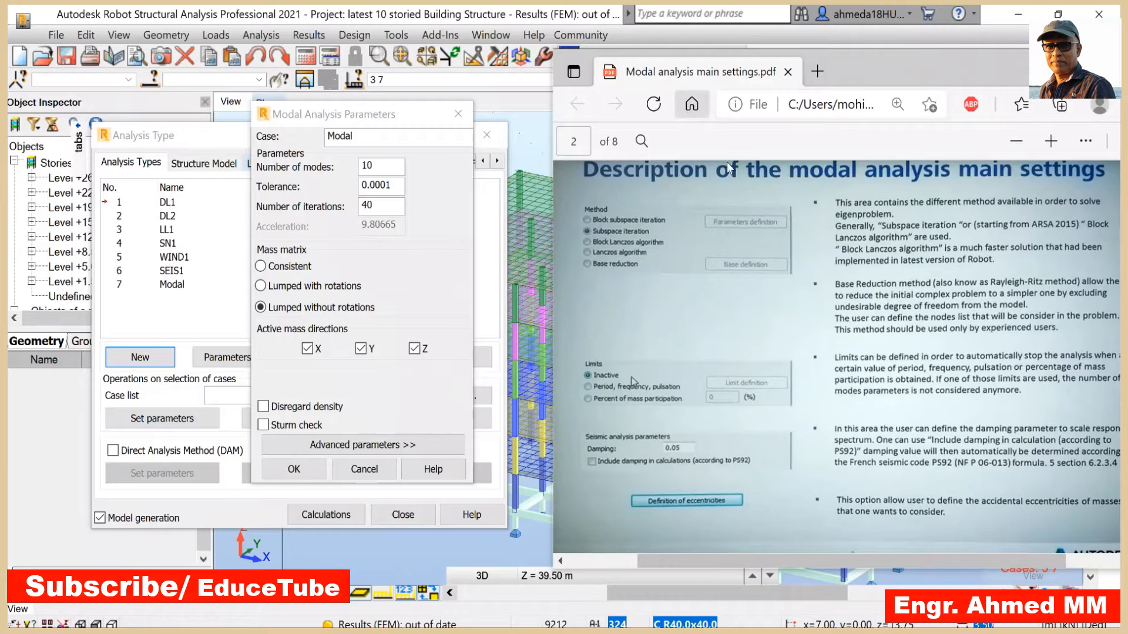
scroll(1033, 368, up, 10)
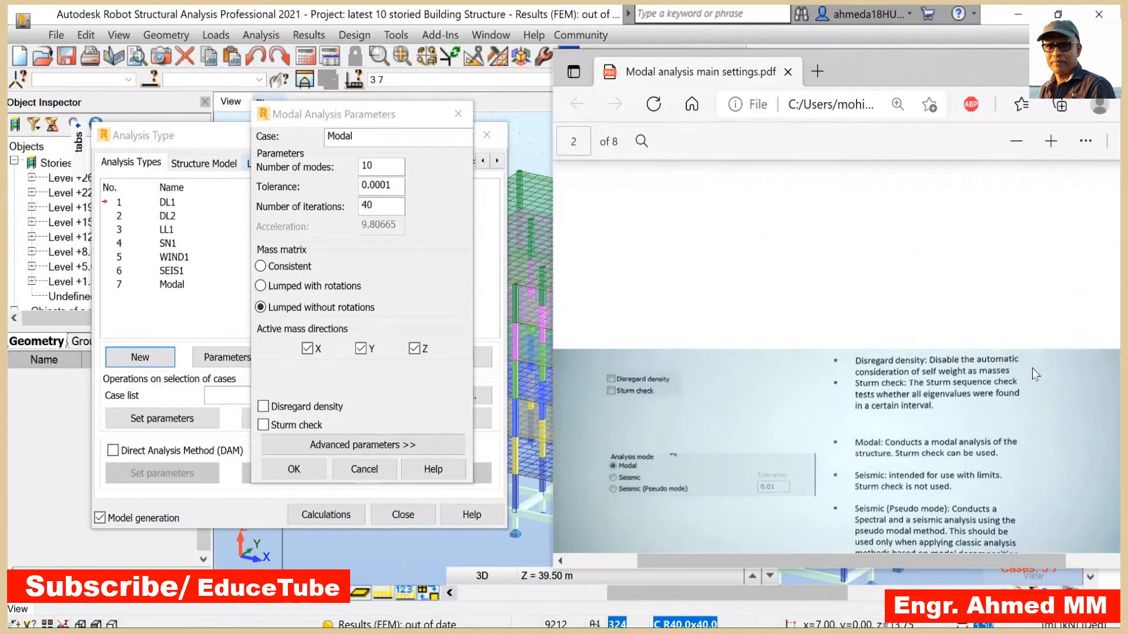
scroll(1028, 365, up, 10)
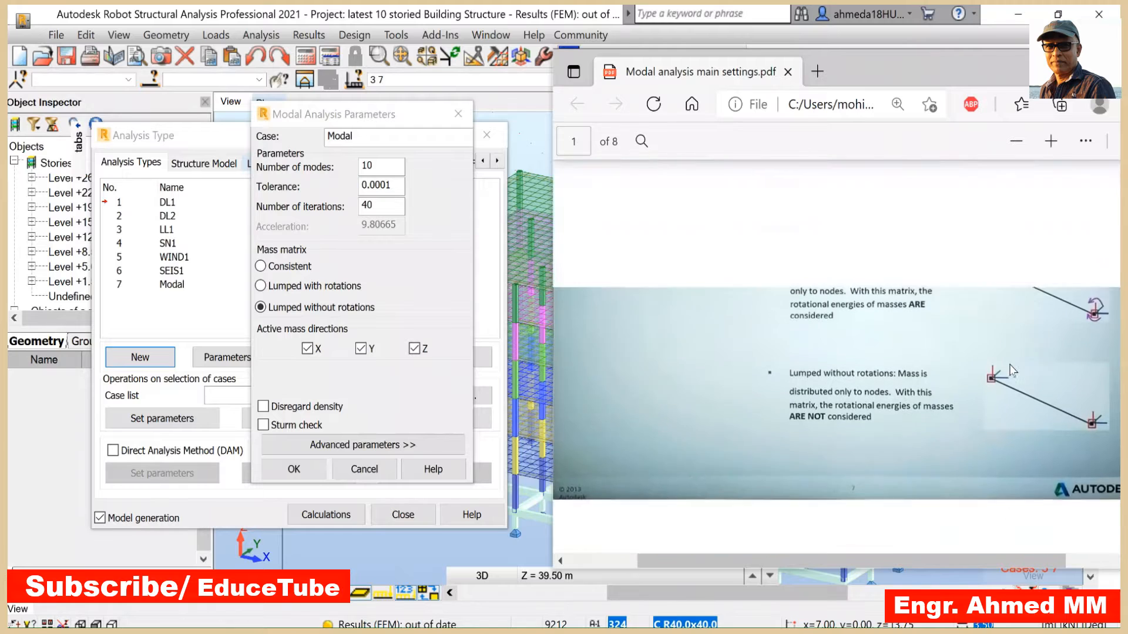
scroll(1009, 368, up, 5)
scroll(867, 352, down, 8)
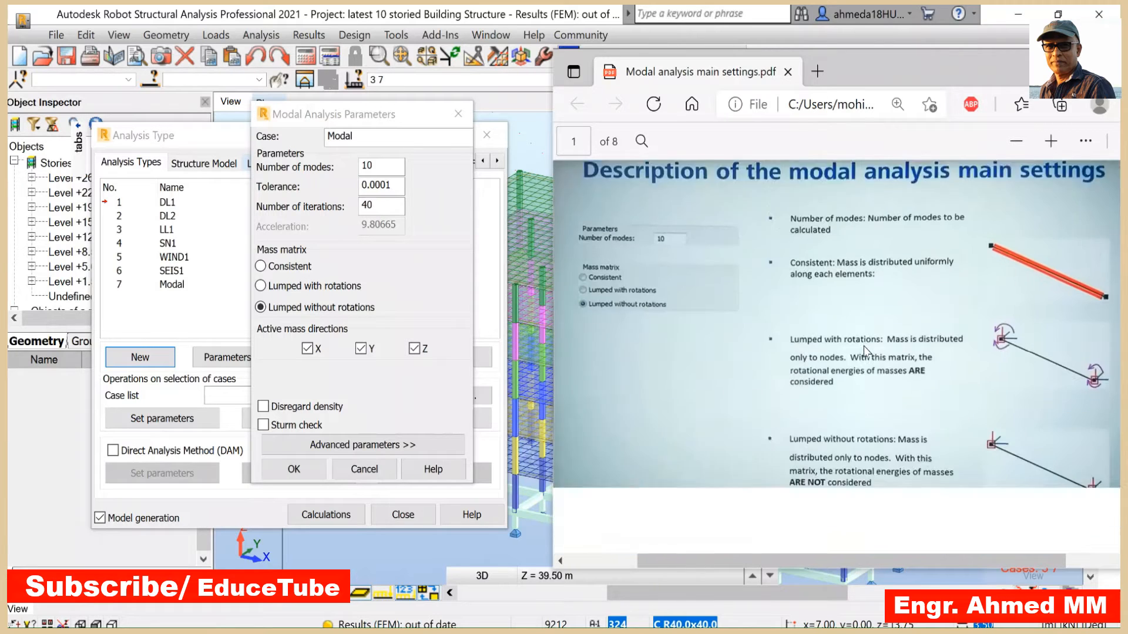
scroll(864, 350, down, 4)
scroll(863, 347, up, 5)
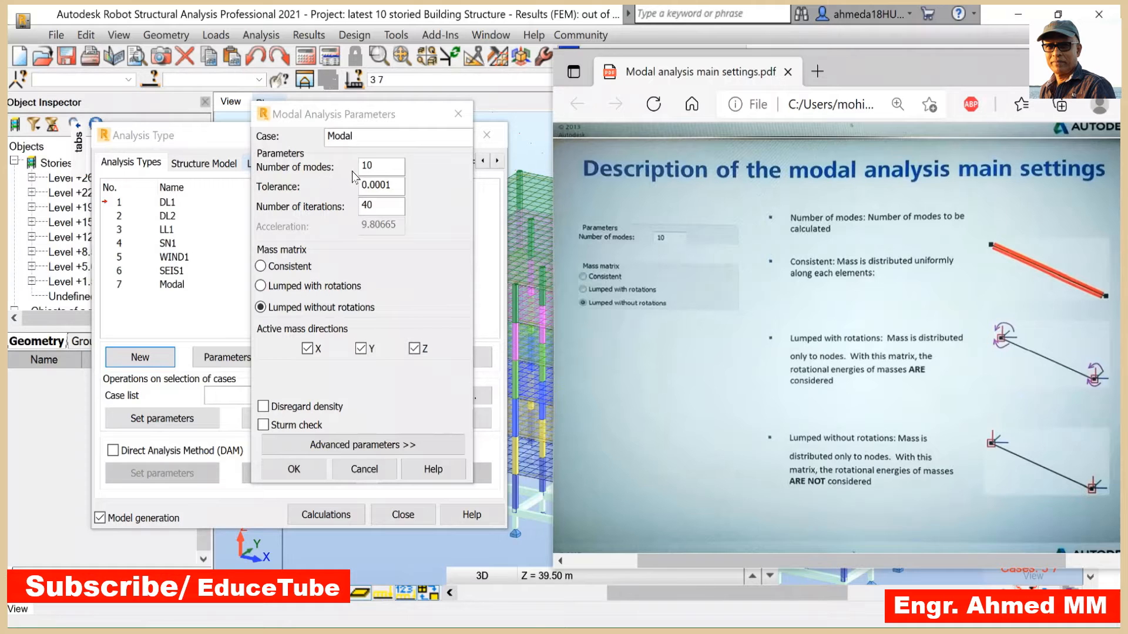
- Set the modal case's number of modes to 5, check the other parameters against the PDF, and accept the settings
double_click(376, 165)
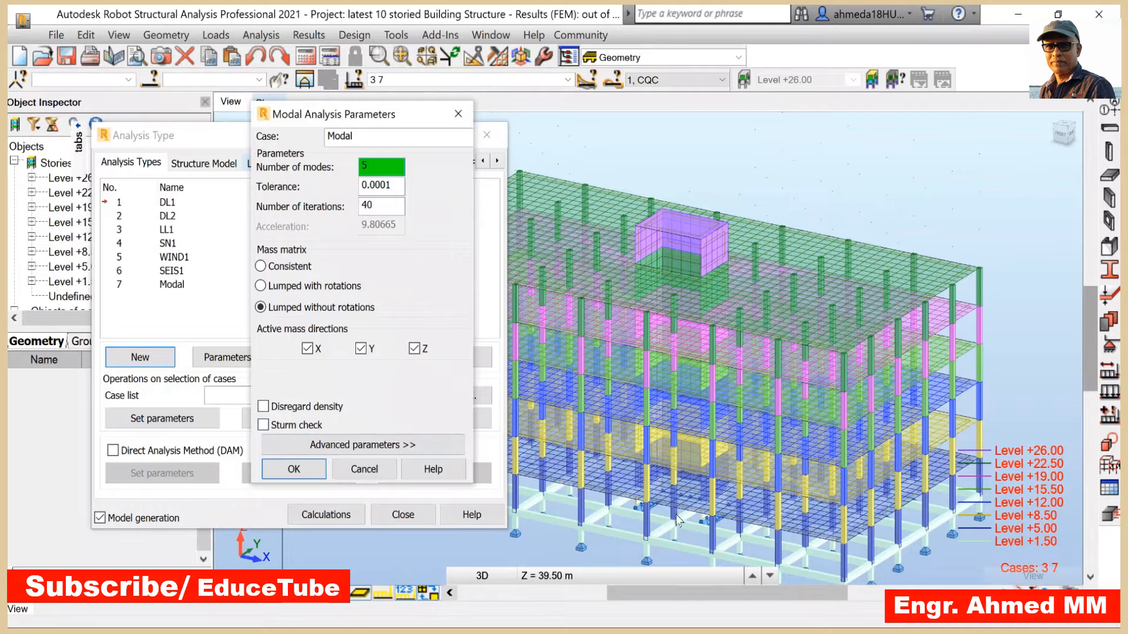
mouse_move(698, 631)
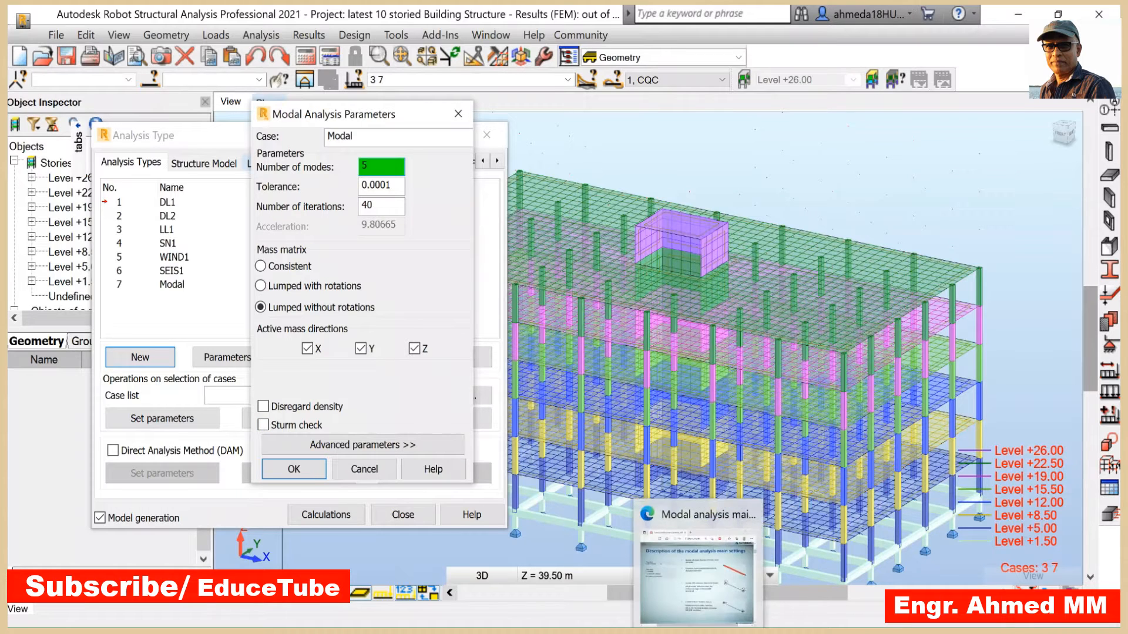
click(698, 573)
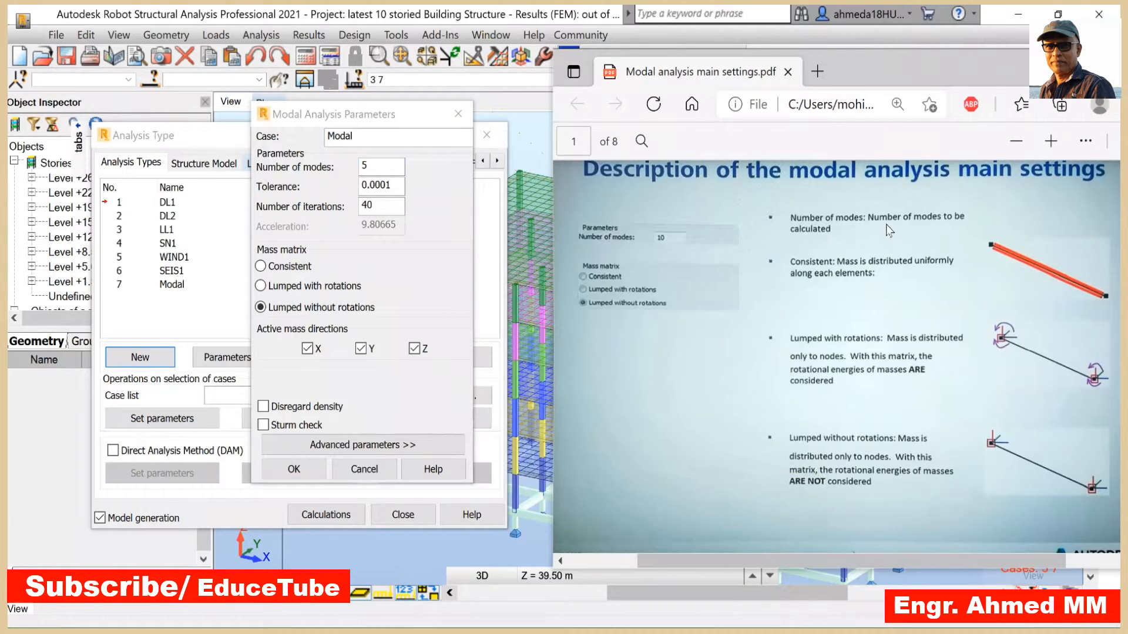
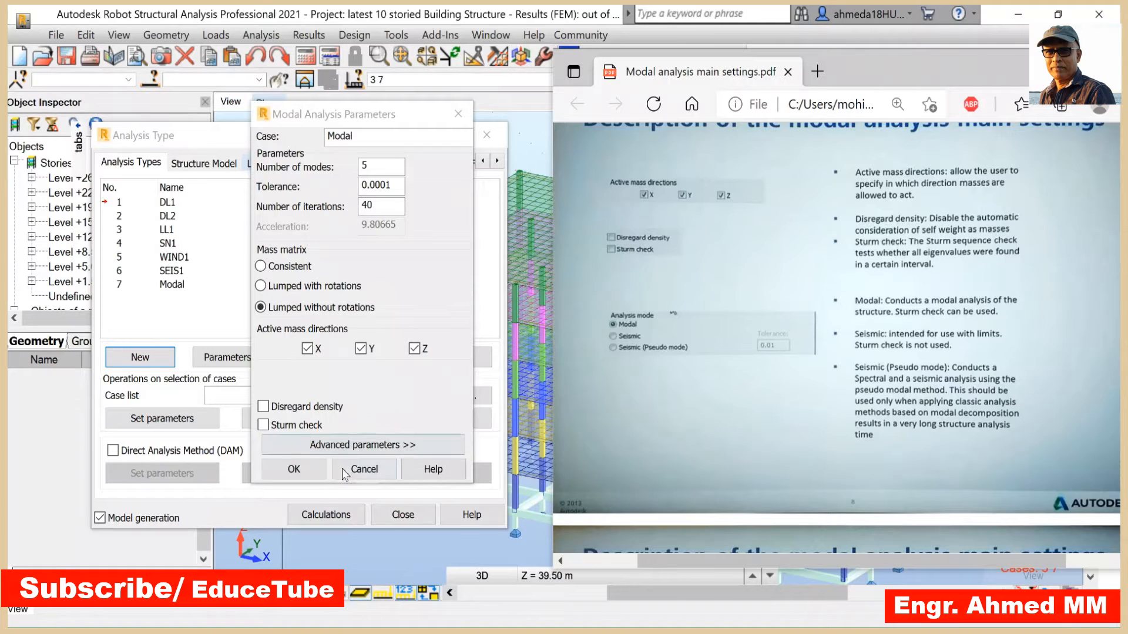
click(300, 473)
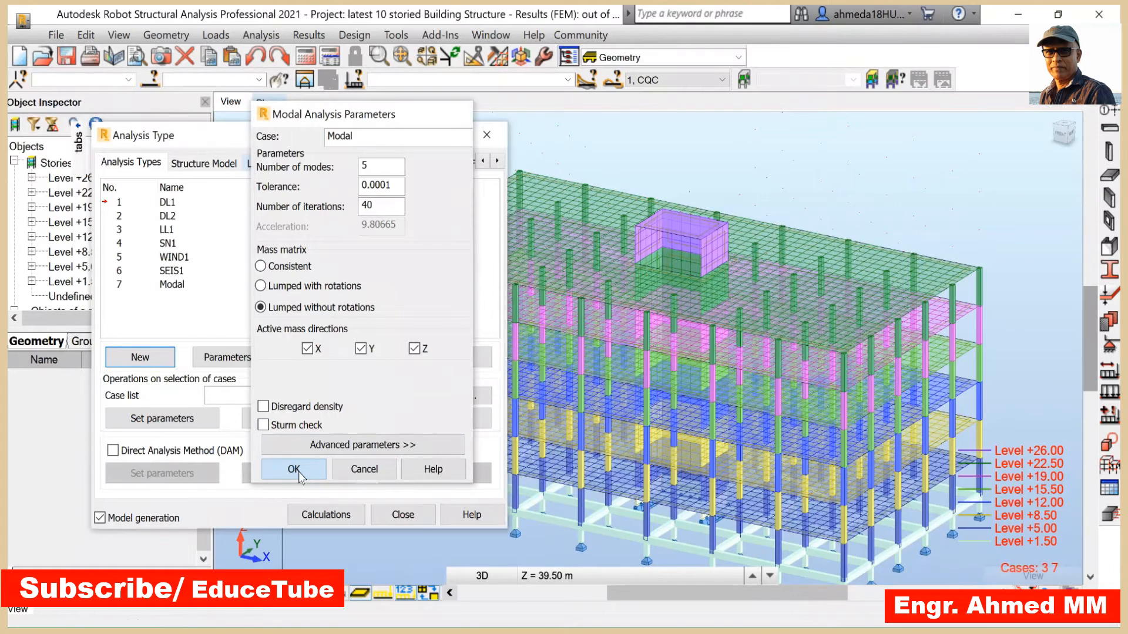
click(299, 471)
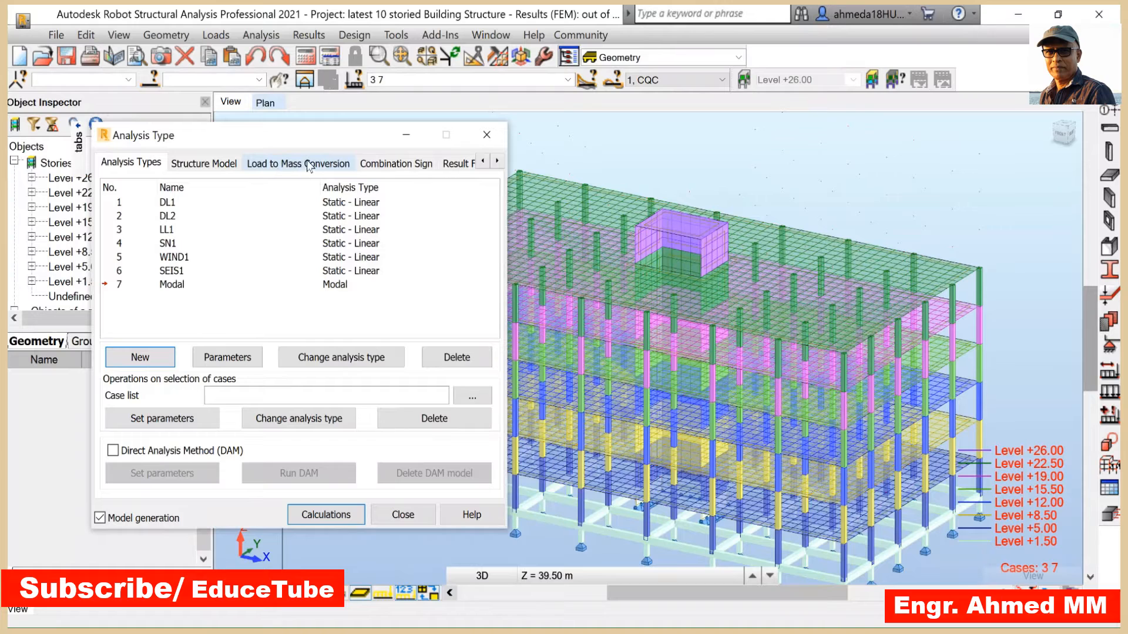
- Add a load-to-mass conversion for case DL2 in the Z- direction with coefficient 1, applied to the global mass in X, Y and Z
click(289, 164)
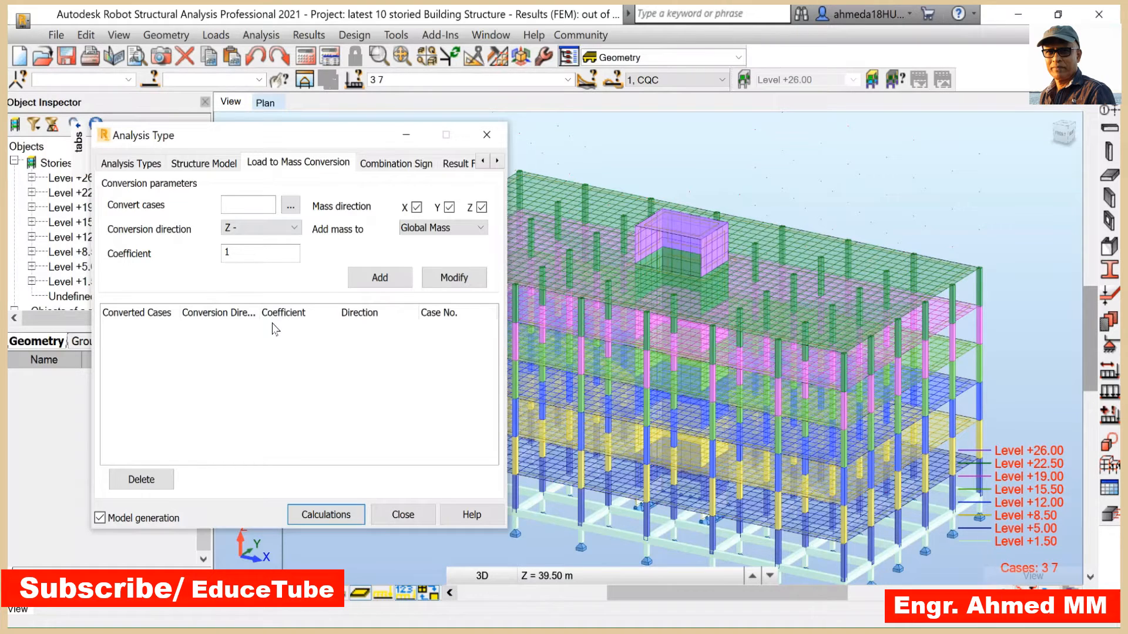
click(291, 206)
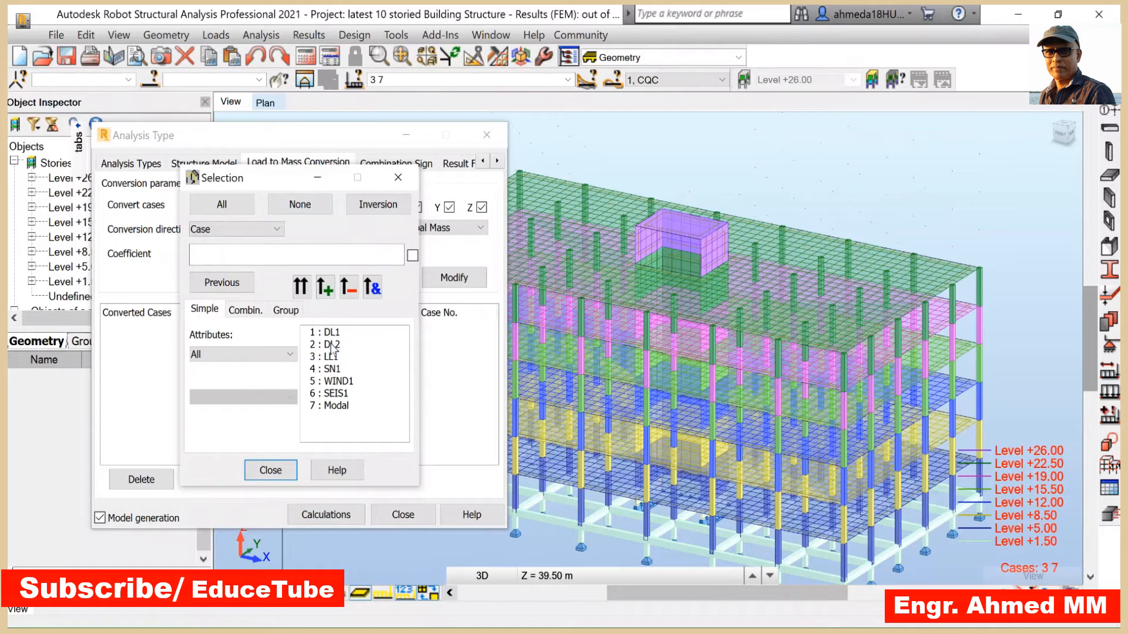
click(332, 346)
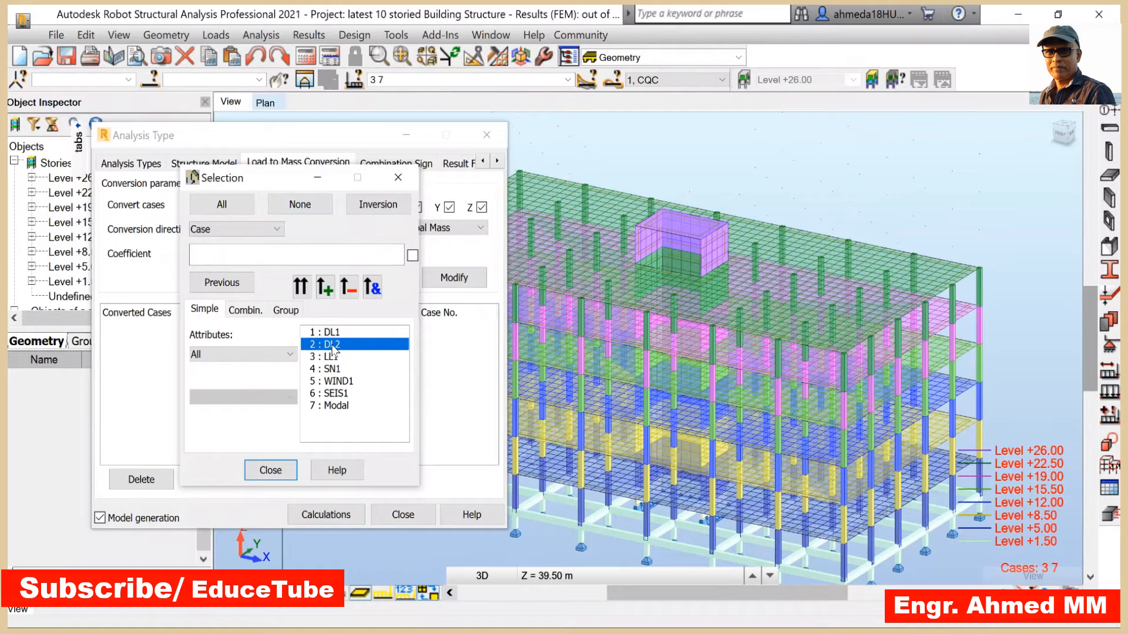
click(300, 288)
click(277, 470)
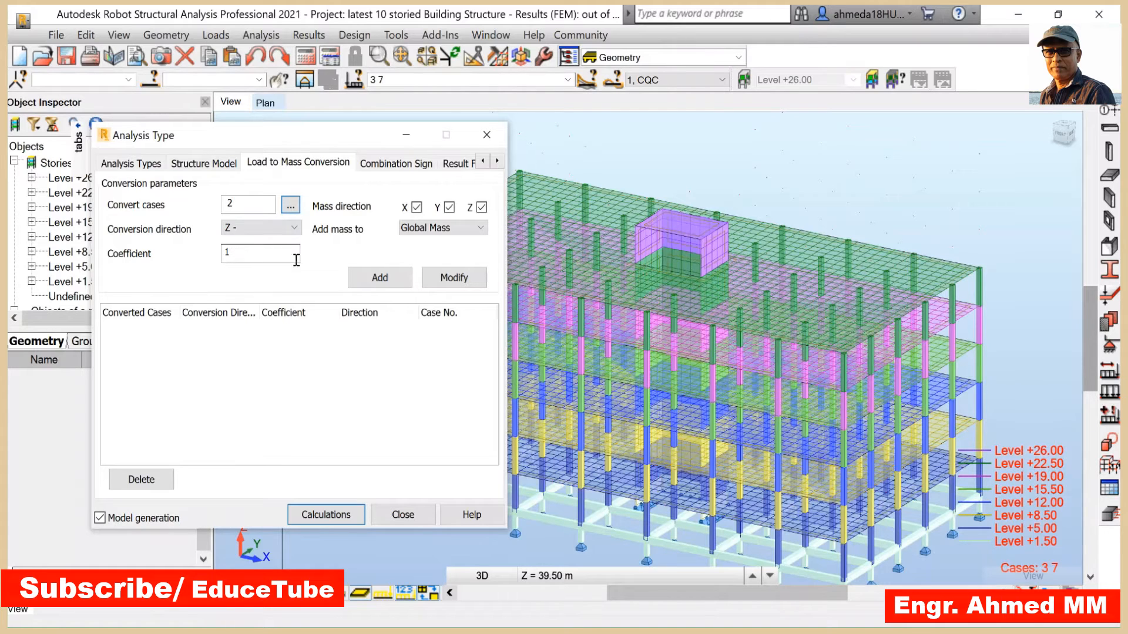
click(371, 279)
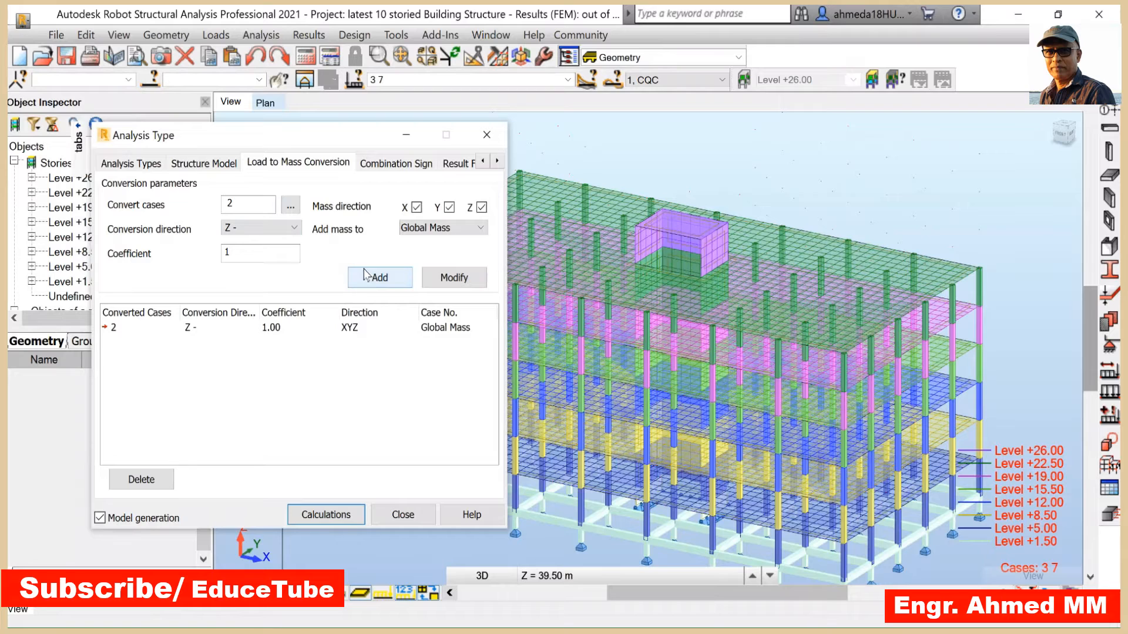
- Add a load-to-mass conversion for case LL1 in the Z- direction with coefficient 0.3, applied to the global mass in X, Y and Z
click(291, 205)
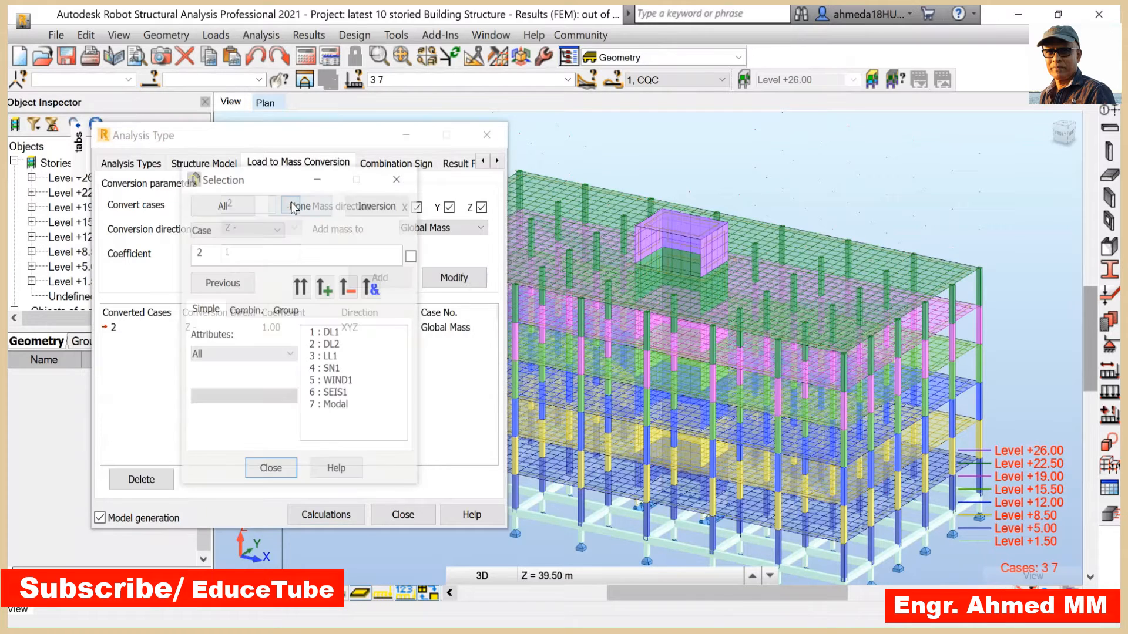
click(331, 357)
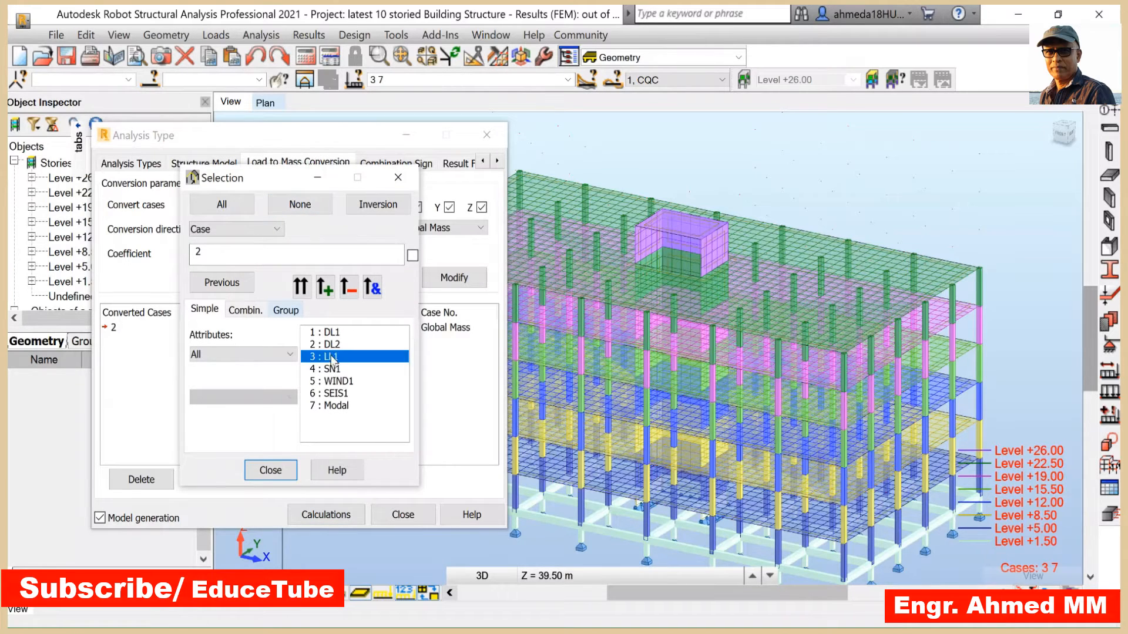
click(302, 290)
click(281, 472)
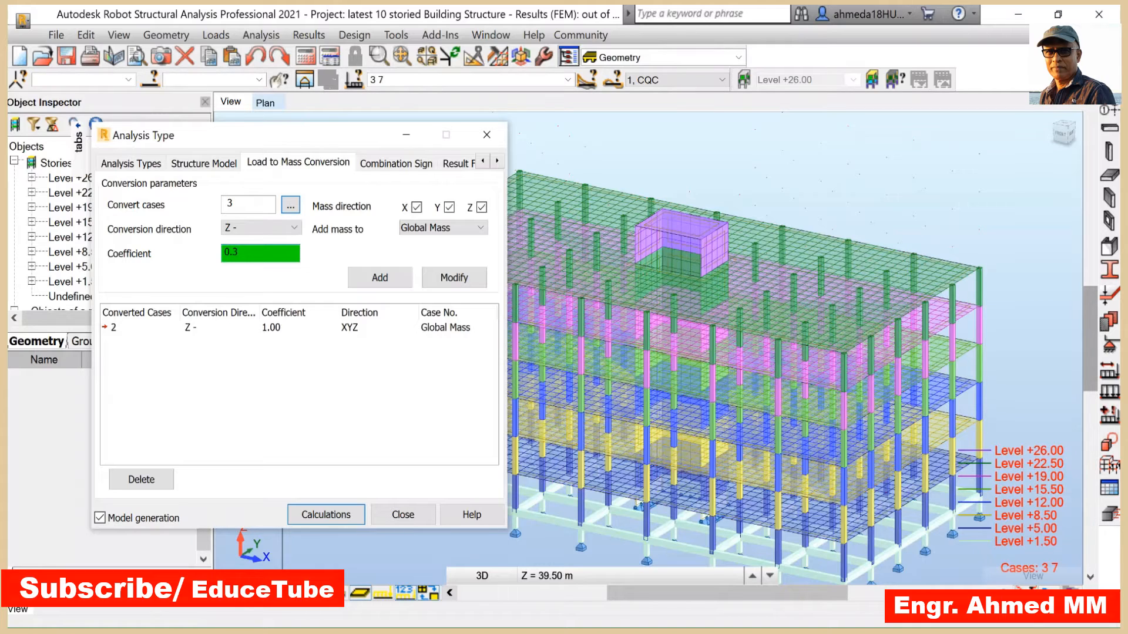
click(383, 279)
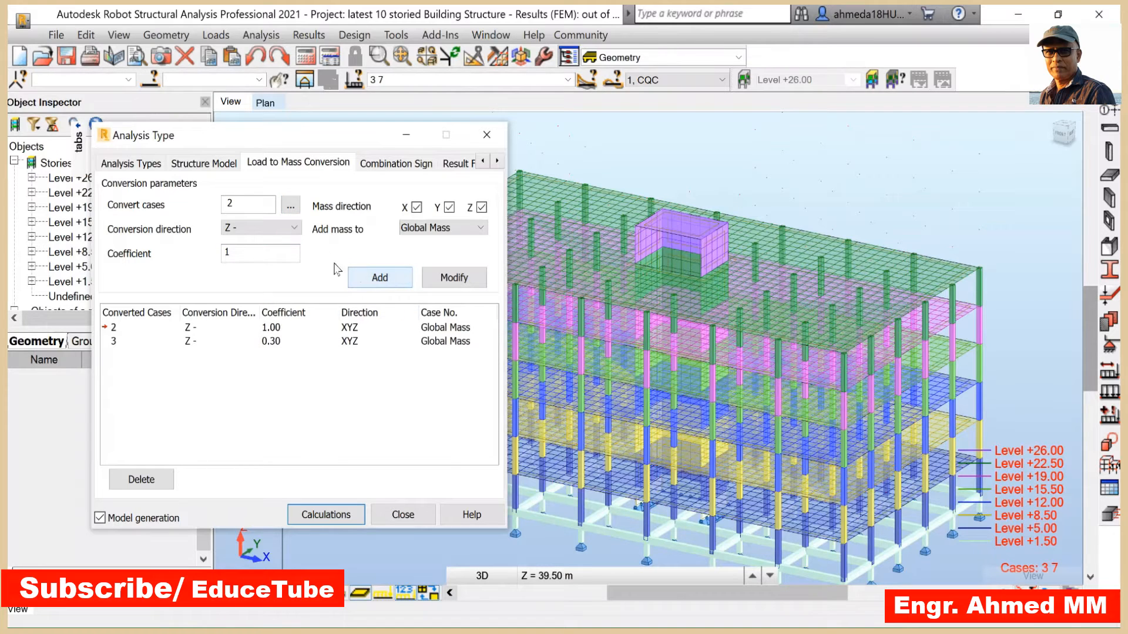
- Add a load-to-mass conversion for case SN1 in the Z- direction with coefficient 0.3, keeping Global Mass as the mass target
click(291, 207)
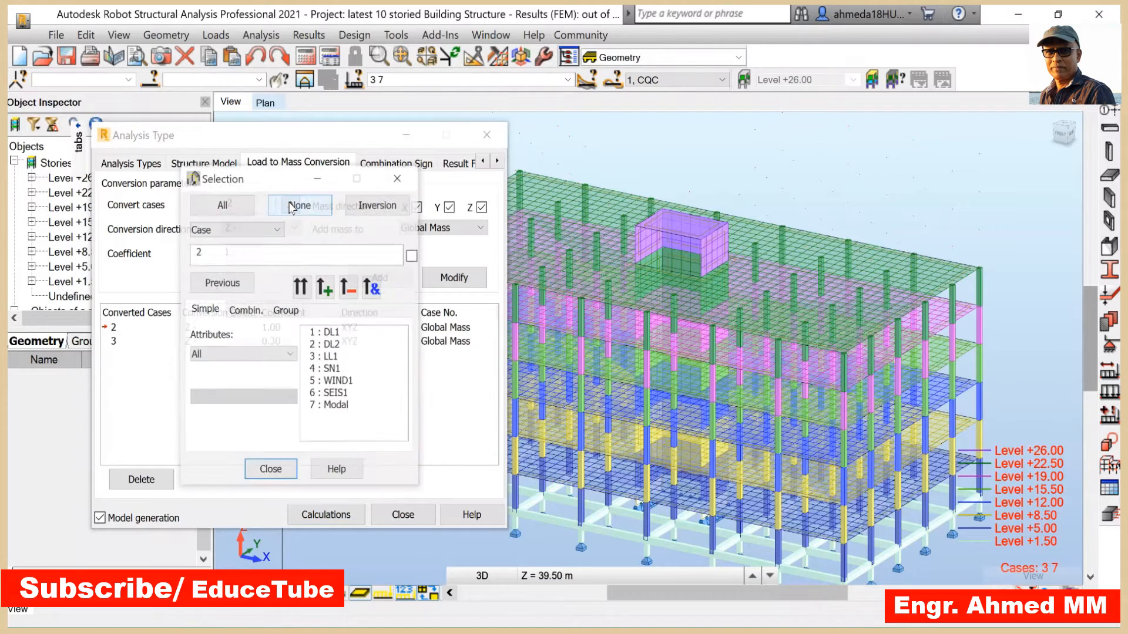
click(332, 370)
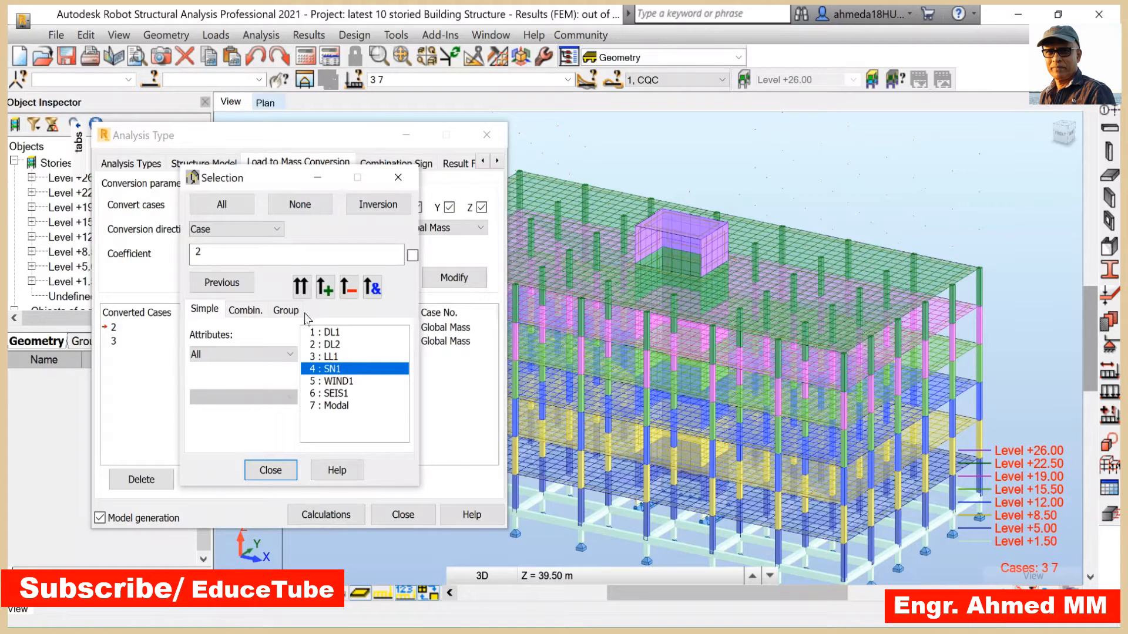
click(302, 288)
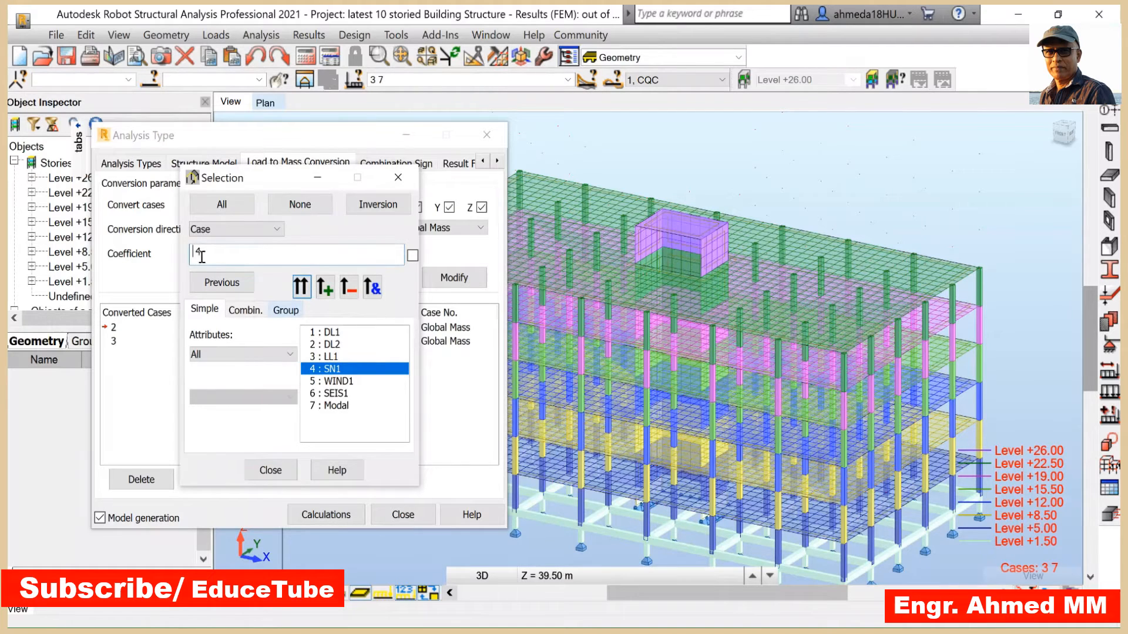
click(265, 467)
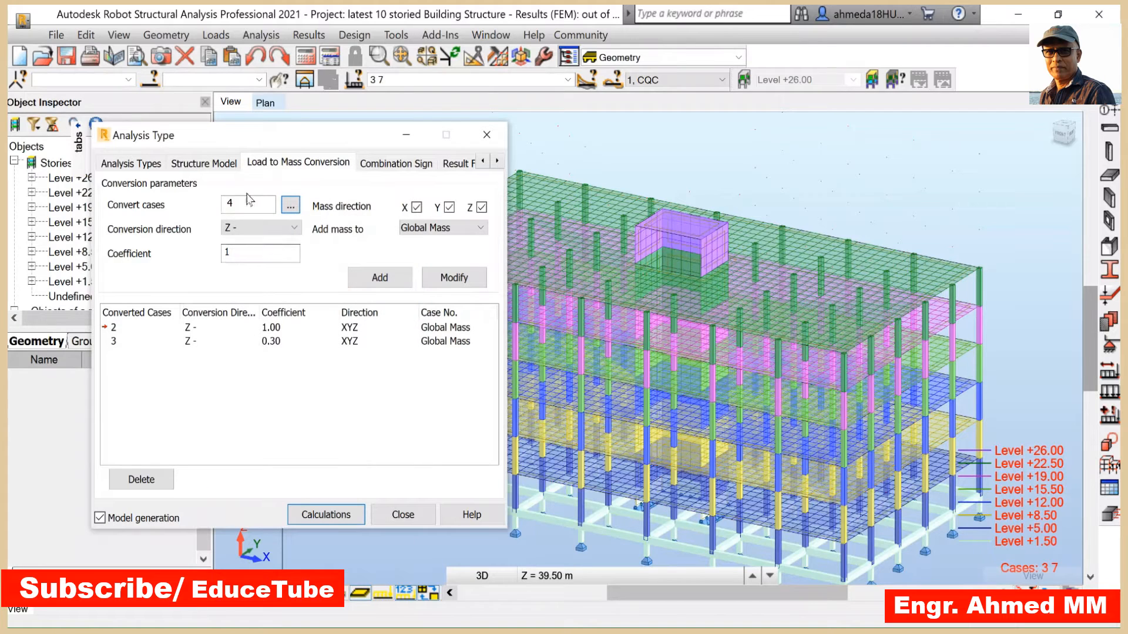
double_click(234, 254)
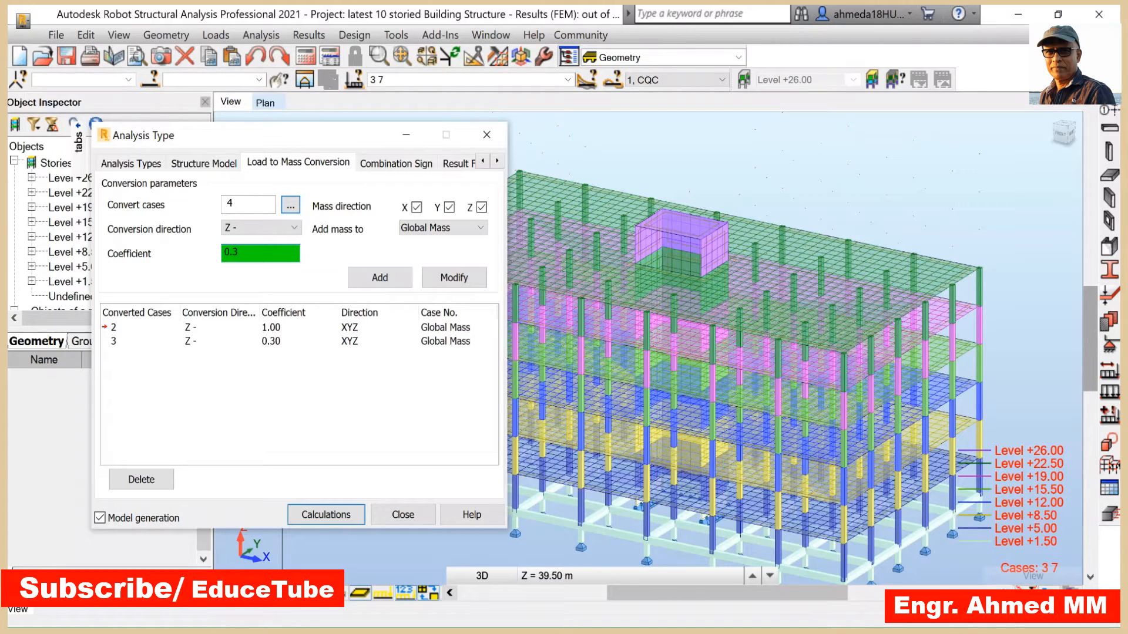
click(378, 278)
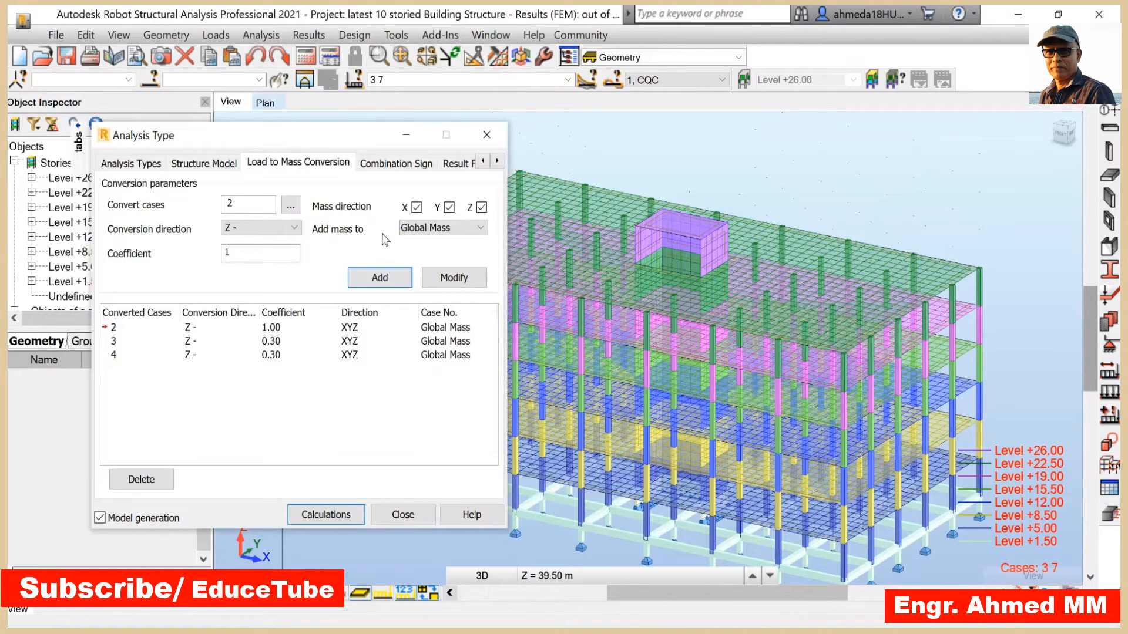
click(480, 231)
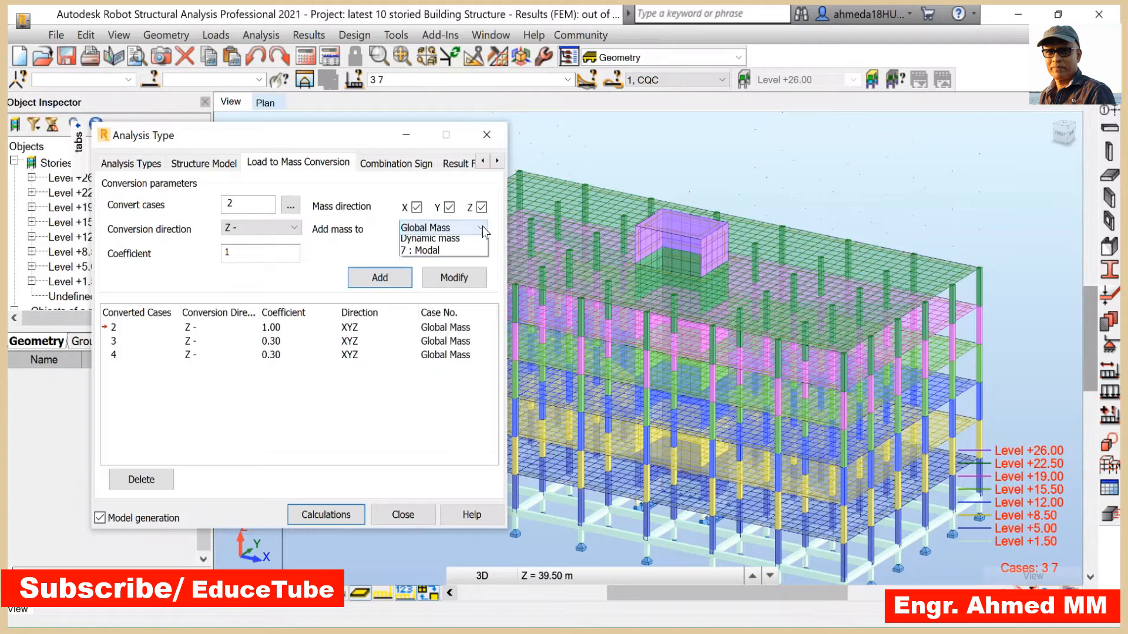
click(386, 253)
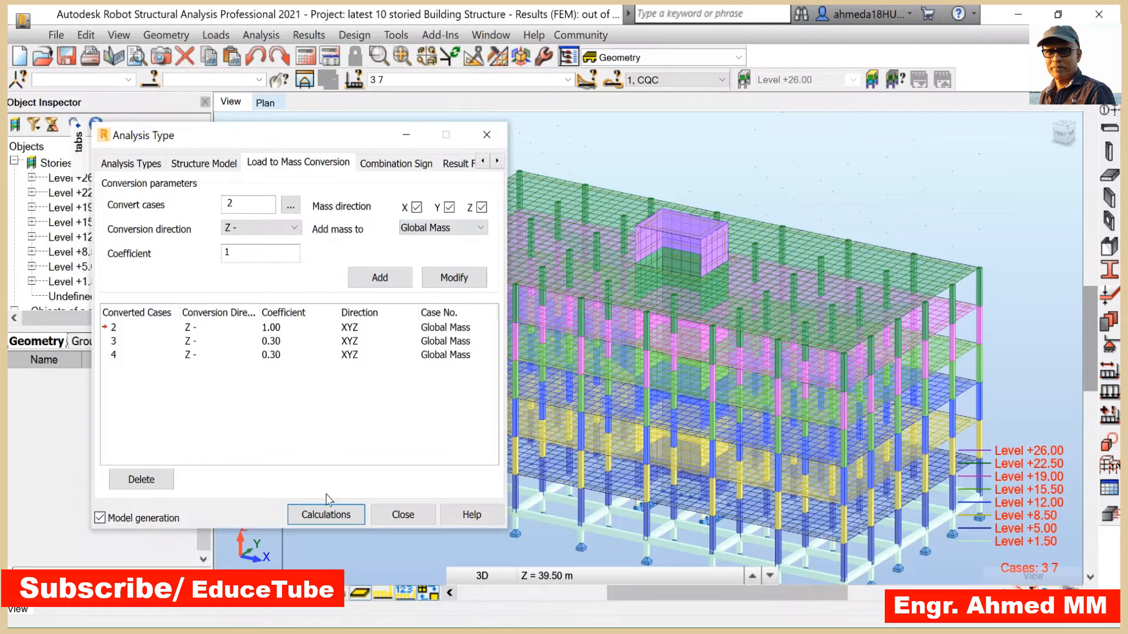
- Run the calculations, continue despite the isolated nodes, and close the calculation messages and the analysis settings
click(326, 515)
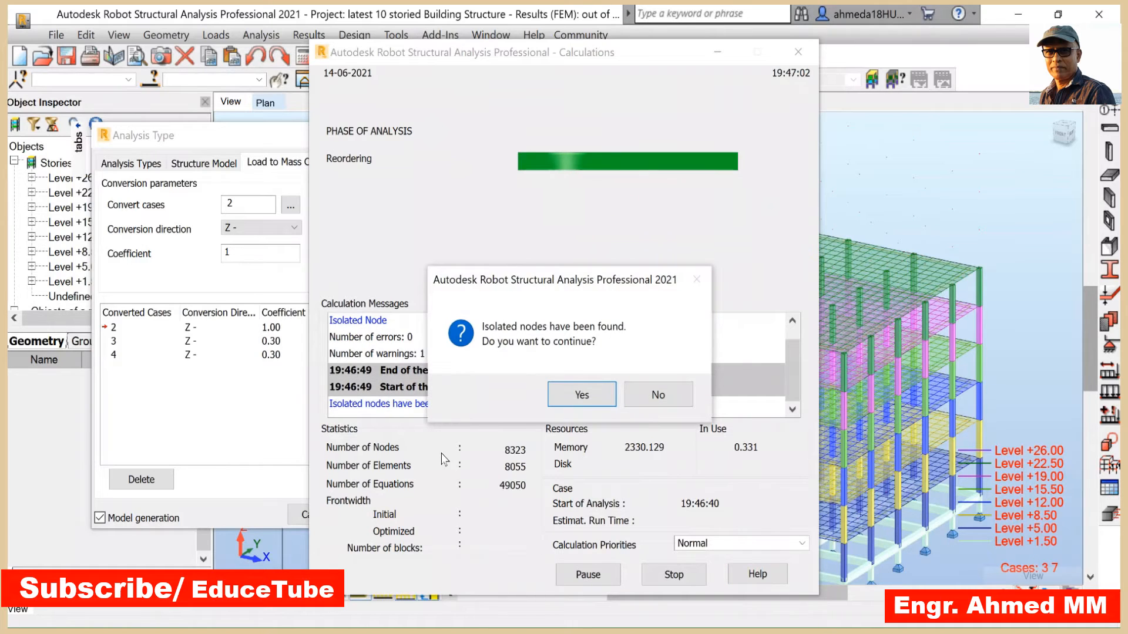
click(595, 390)
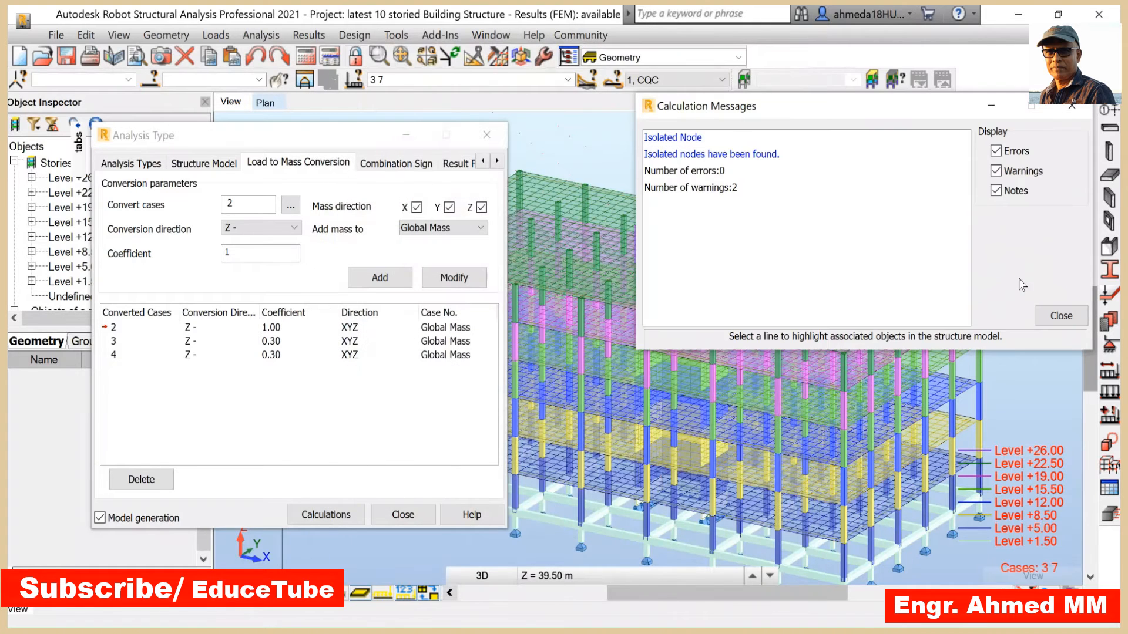
click(1054, 316)
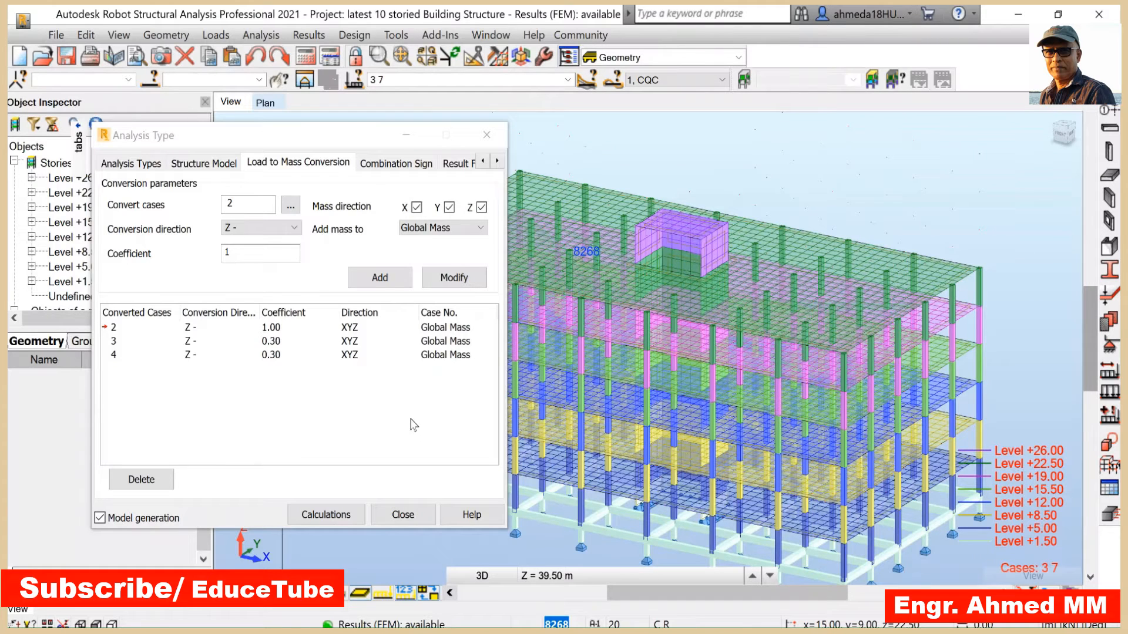
click(402, 515)
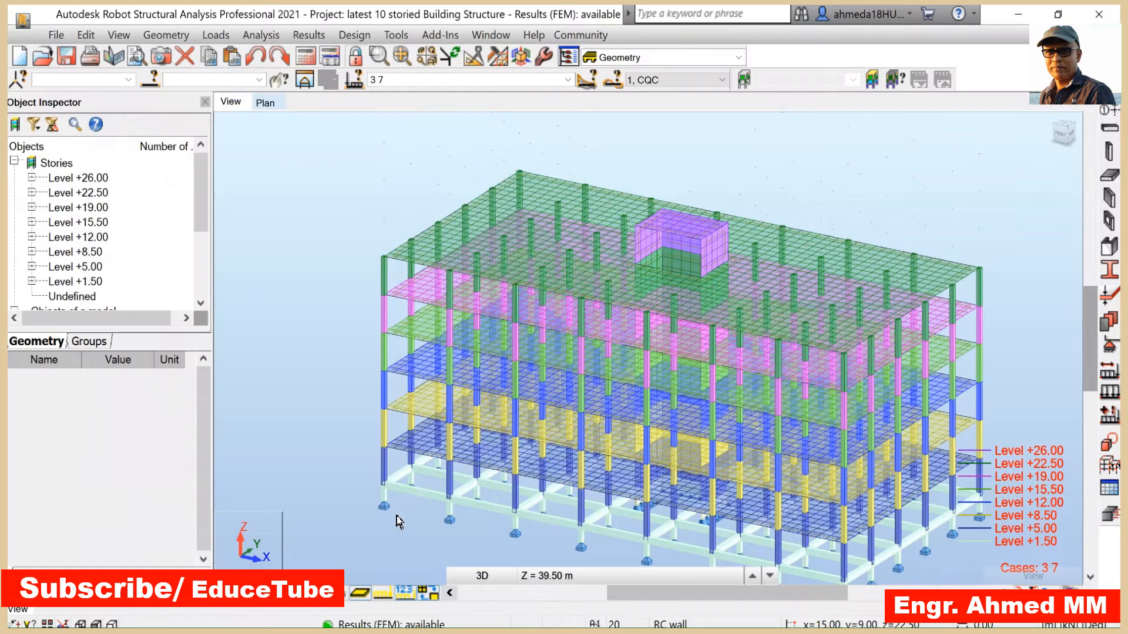
- Open the advanced Modal Analysis results table to review each mode's frequency, period and mass participation
click(309, 36)
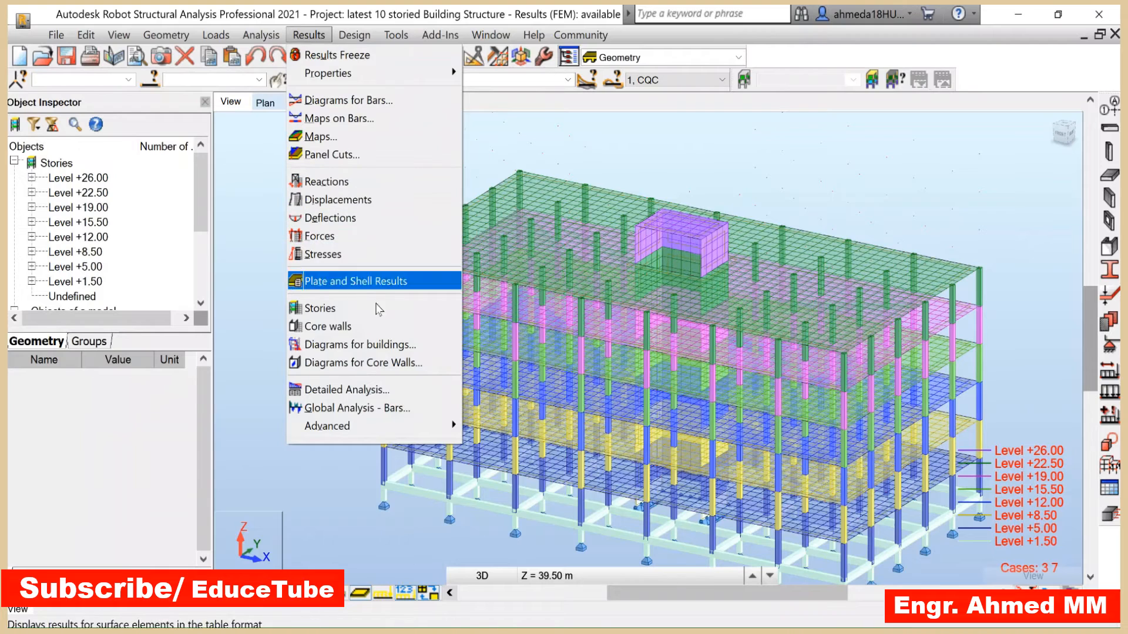
mouse_move(395, 426)
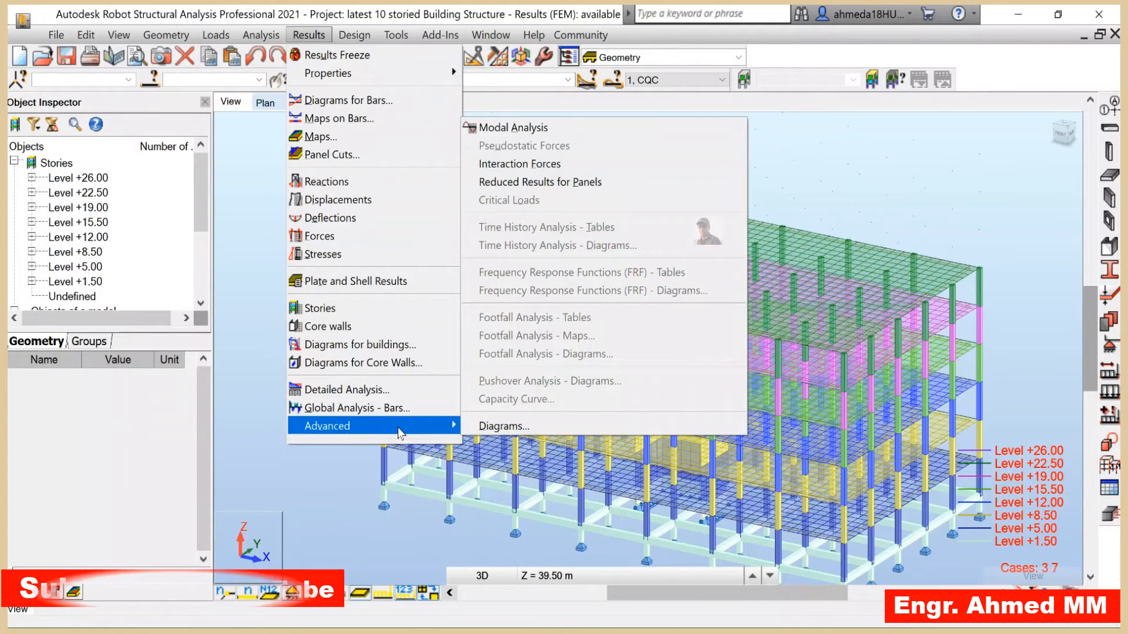
click(556, 130)
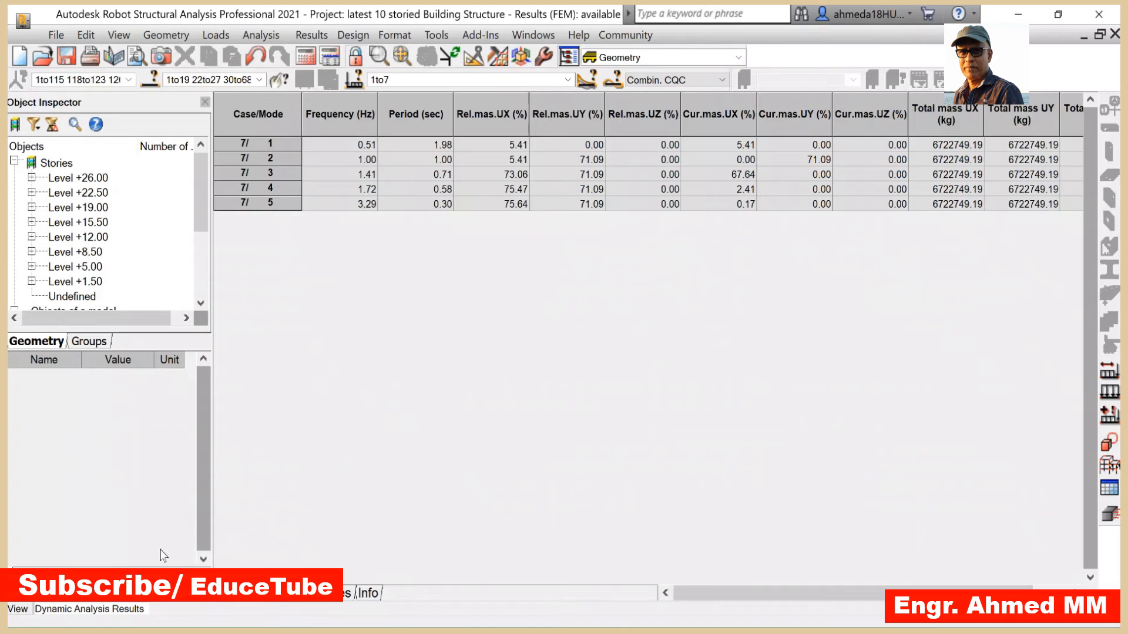
- Return to the model view and open the analysis parameters of the existing Modal case
click(18, 610)
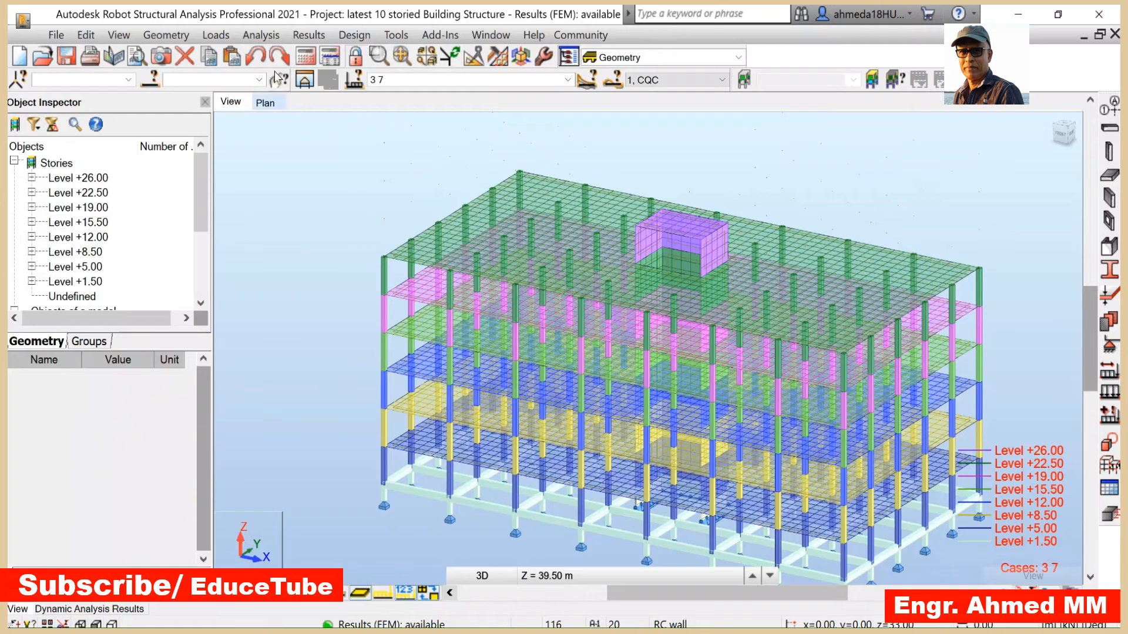
click(272, 37)
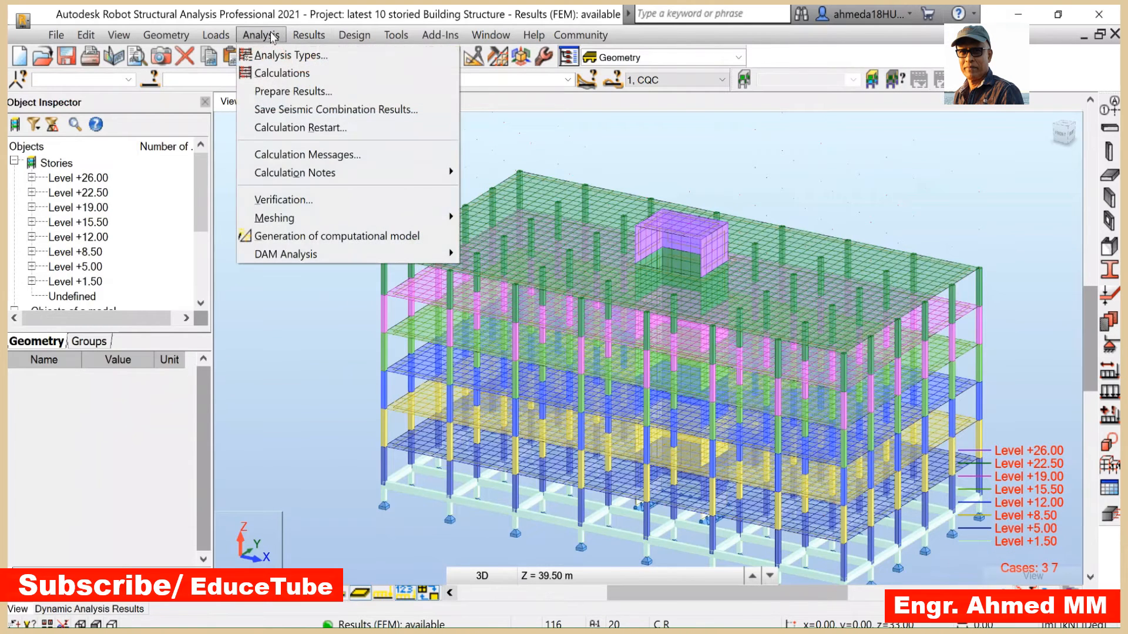
click(273, 56)
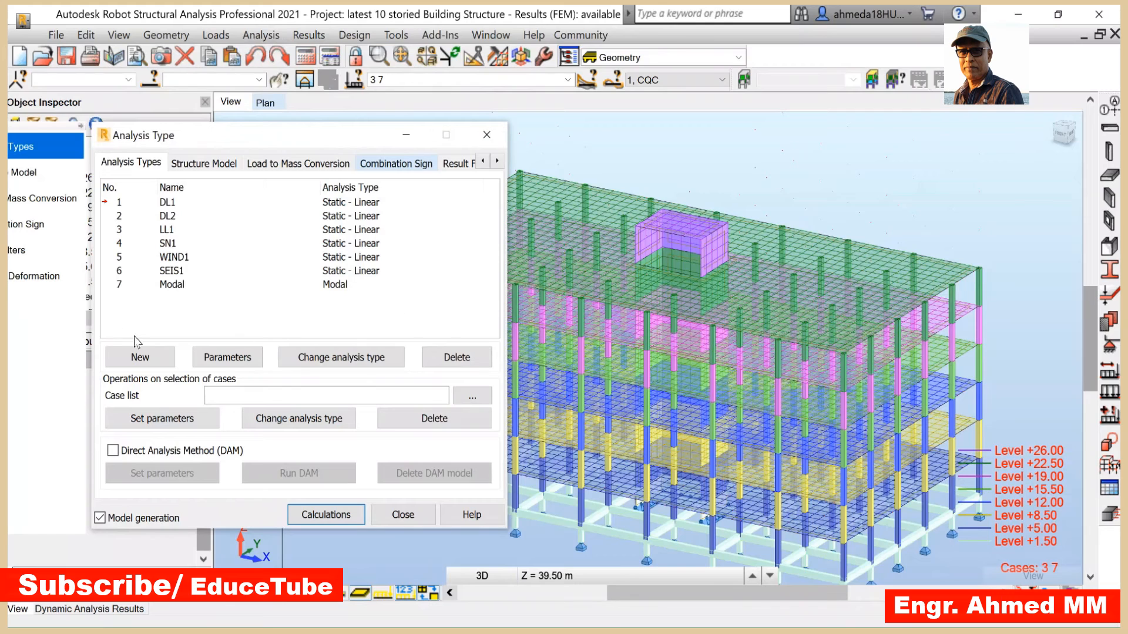
click(112, 287)
click(113, 292)
click(231, 360)
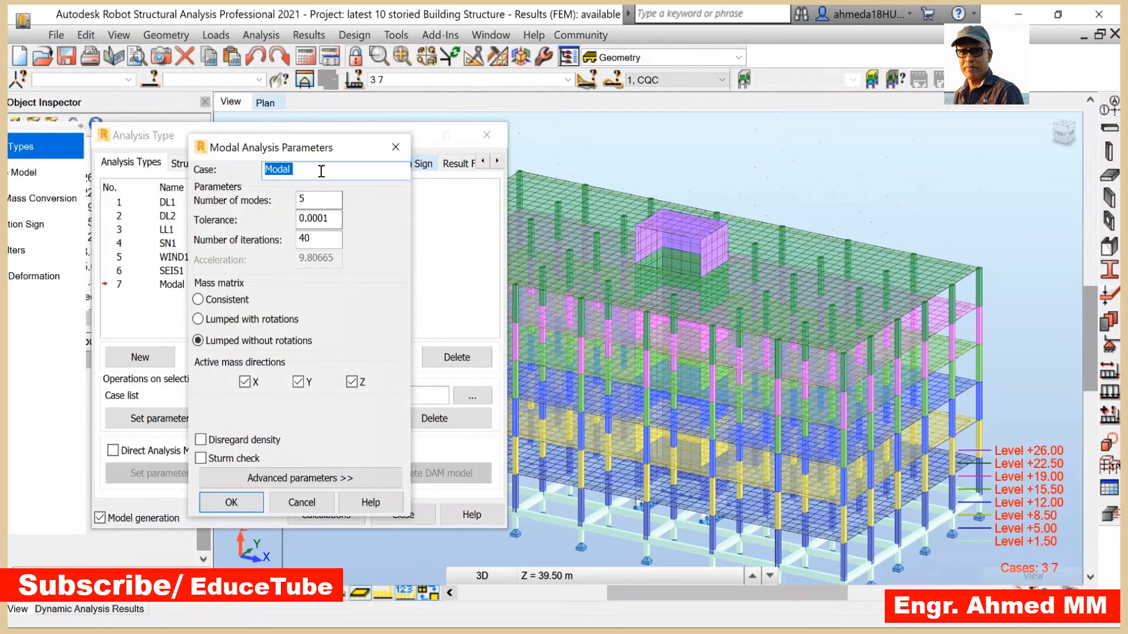
- Expand the modal case's advanced parameters and set the analysis mode to Seismic
drag(338, 148, 444, 99)
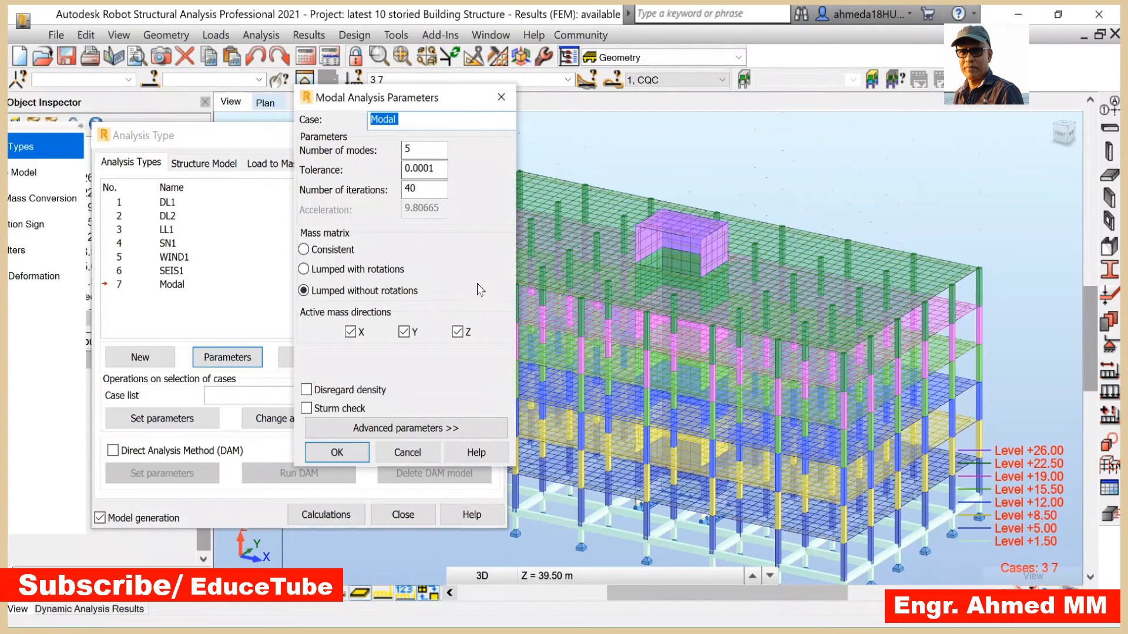
click(394, 431)
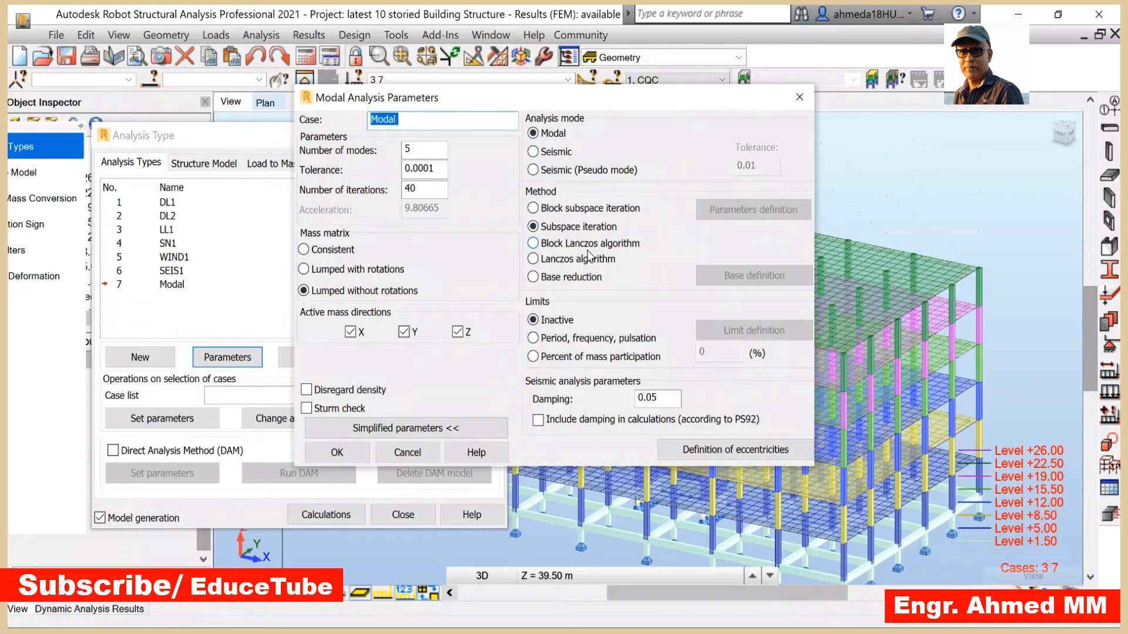
click(533, 152)
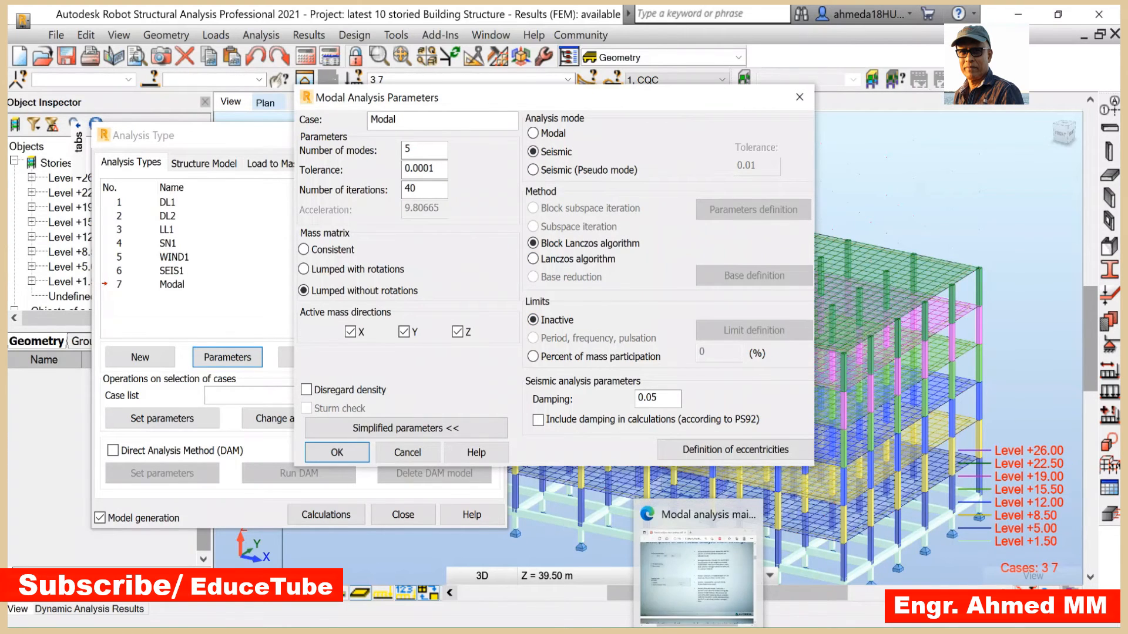
- Switch to the modal analysis main settings PDF in Edge and read the descriptions of the analysis modes, limits and damping
click(698, 630)
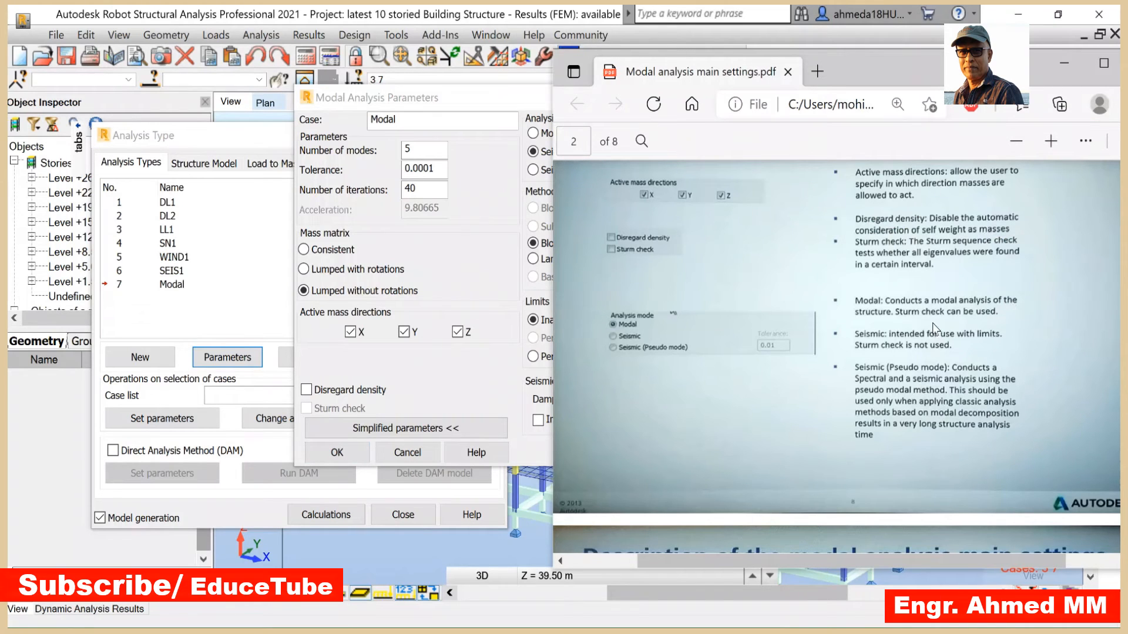
scroll(991, 302, down, 10)
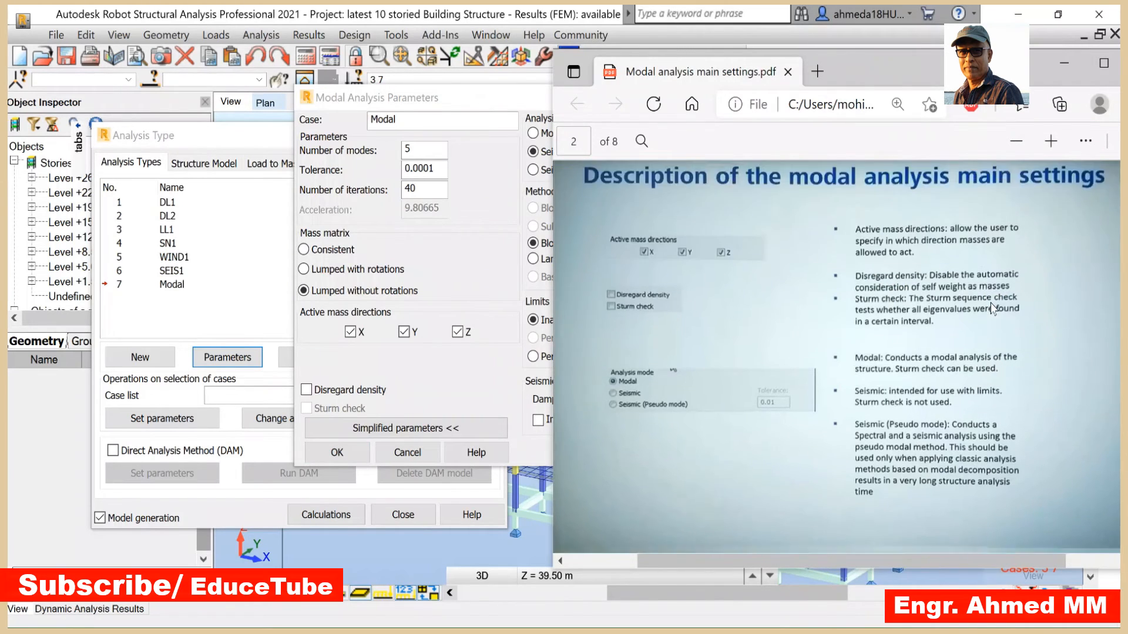
scroll(988, 308, up, 2)
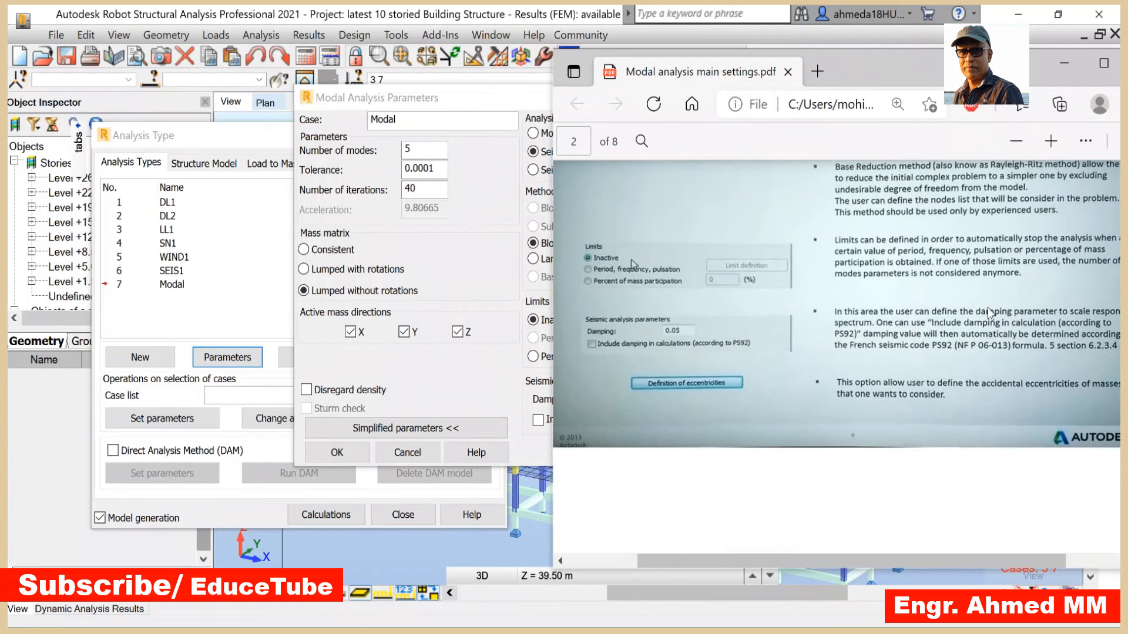